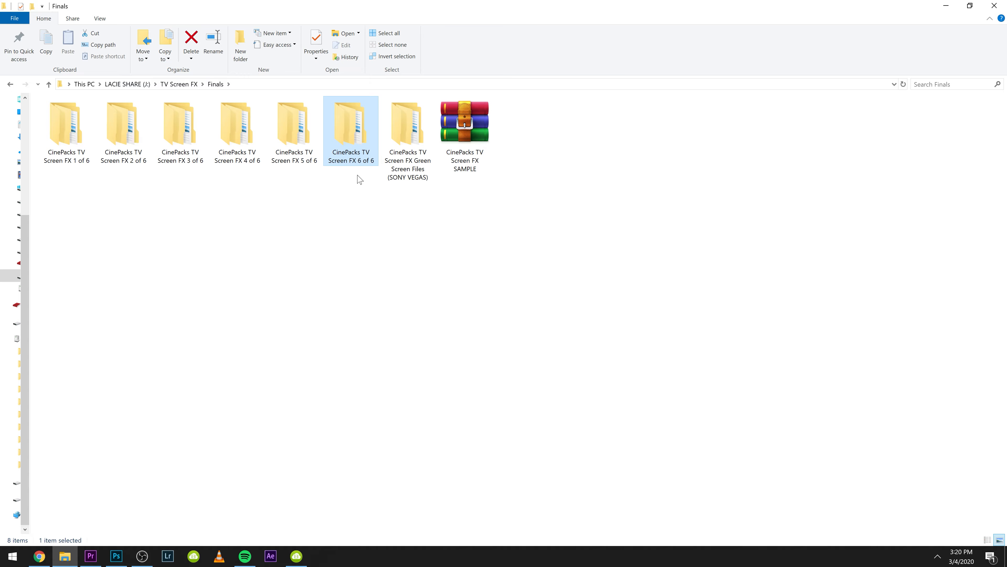
# Step: Open the Transparent folder in TV PNG of CinePacks TV Screen FX 6 of 6 and look over the device images
pyautogui.doubleClick(345, 142)
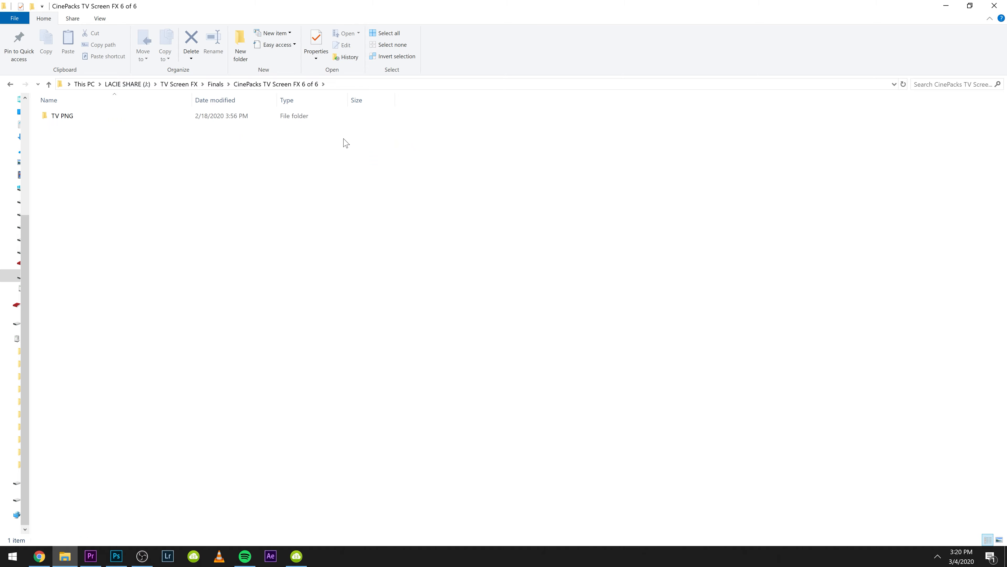
pyautogui.doubleClick(104, 120)
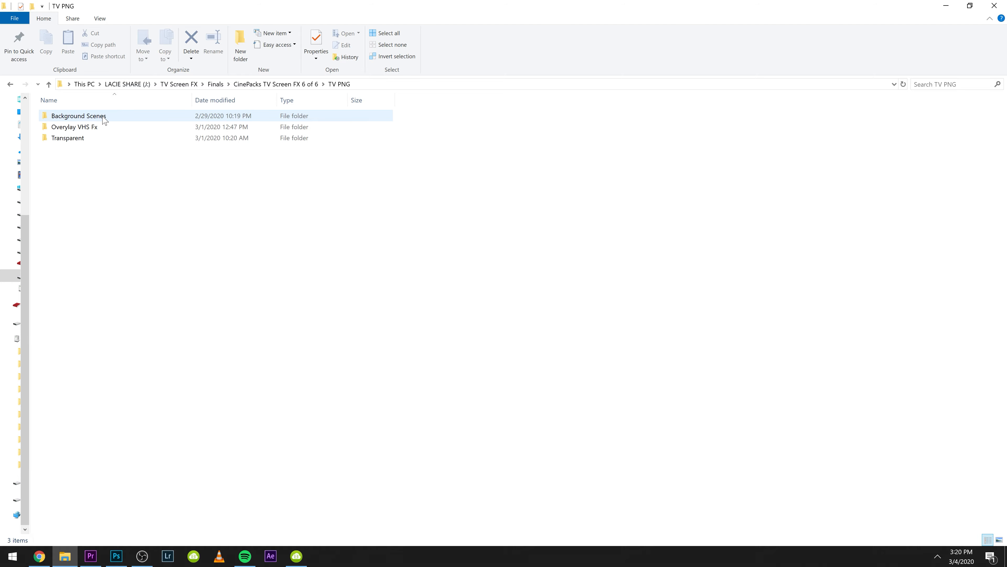
pyautogui.click(76, 141)
pyautogui.doubleClick(77, 142)
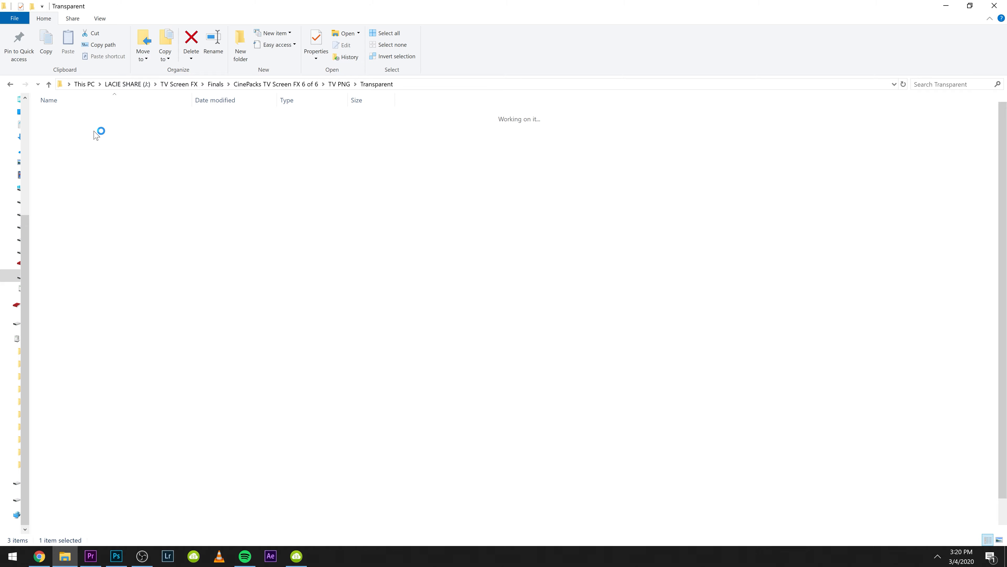
pyautogui.moveTo(443, 442); pyautogui.dragTo(820, 289)
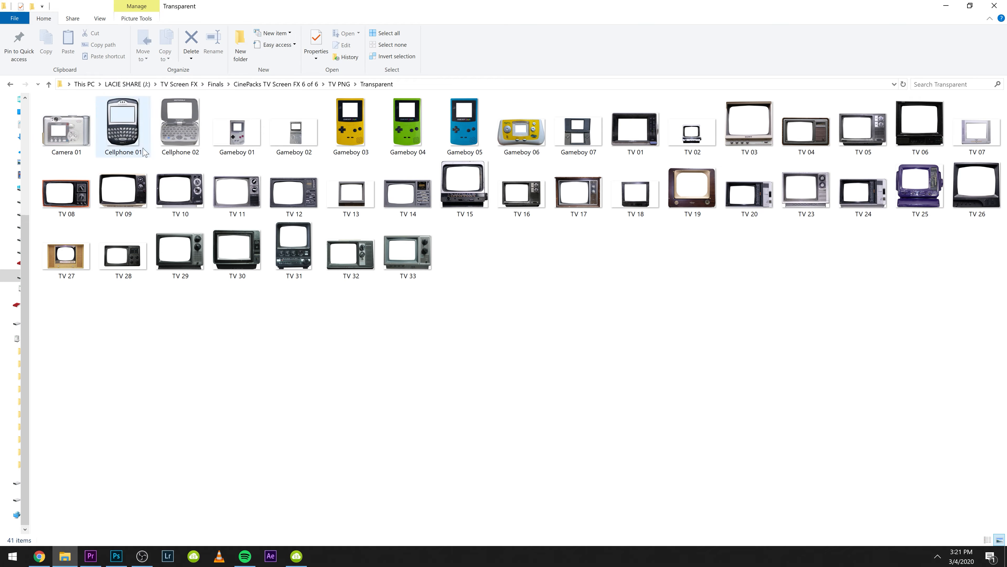
# Step: Open the Overylay VHS Fx folder and look over its VHS overlay and sound effect files
pyautogui.hotkey('alt', 'Up')
pyautogui.doubleClick(128, 125)
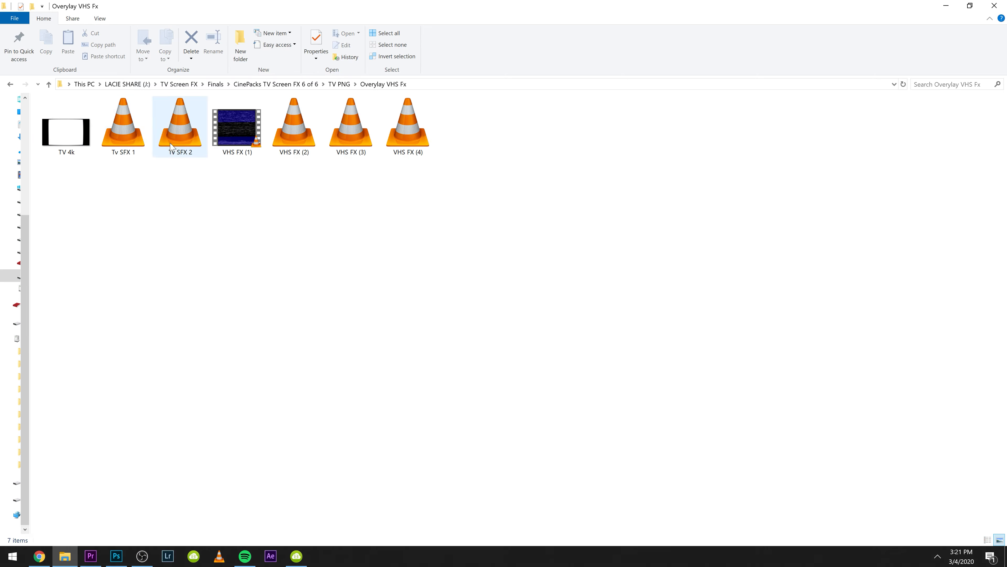
pyautogui.moveTo(112, 184); pyautogui.dragTo(247, 133)
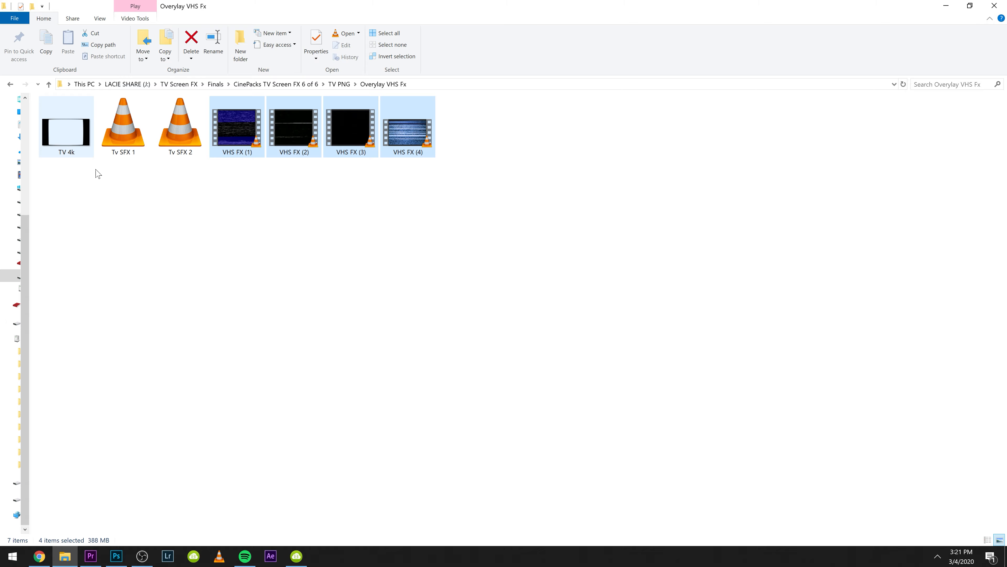
pyautogui.click(149, 243)
# Step: Return to the TV PNG folder and open a living room TV image from Background Scenes
pyautogui.hotkey('alt', 'Left')
pyautogui.doubleClick(85, 128)
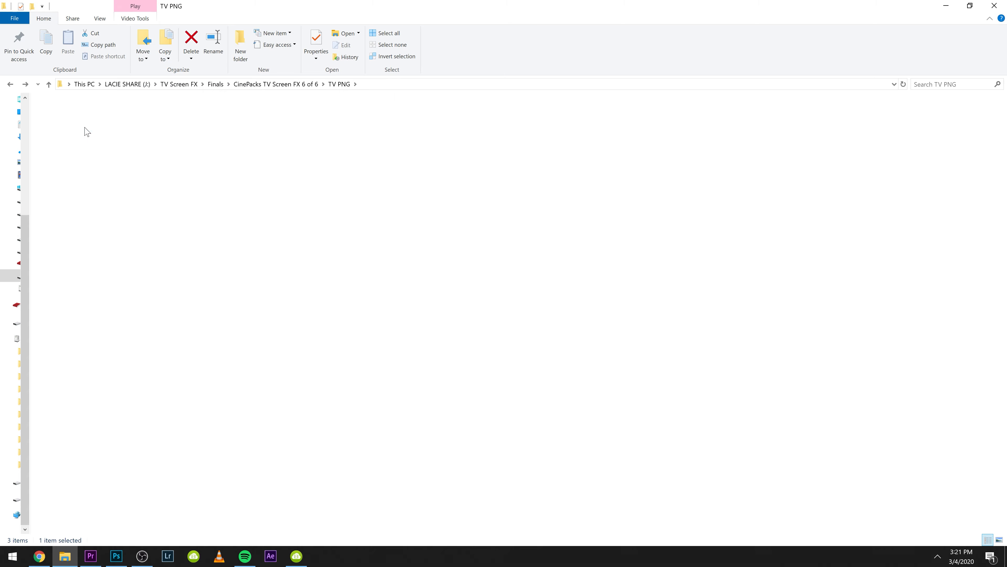
pyautogui.hotkey('alt', 'Left')
pyautogui.click(94, 113)
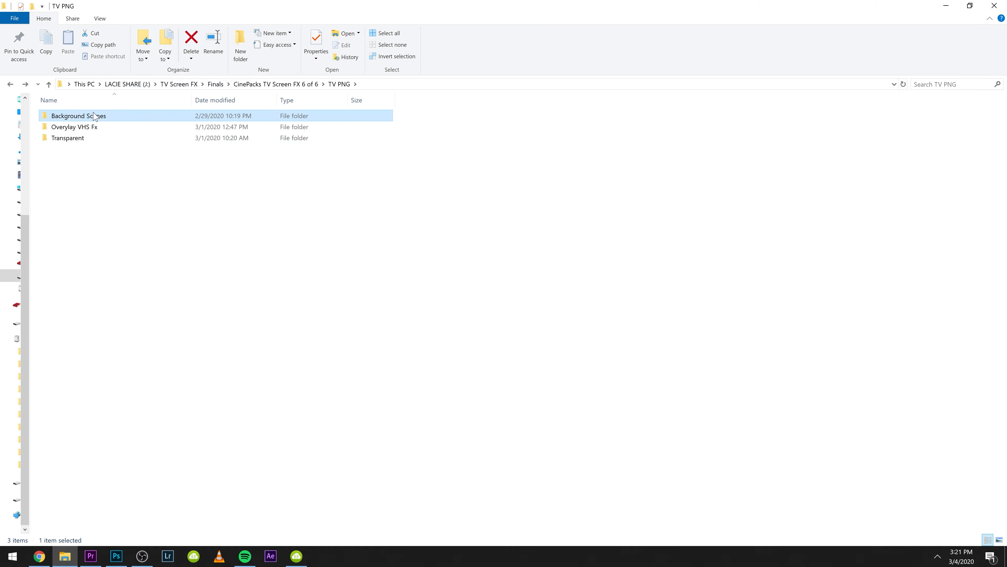
pyautogui.doubleClick(94, 116)
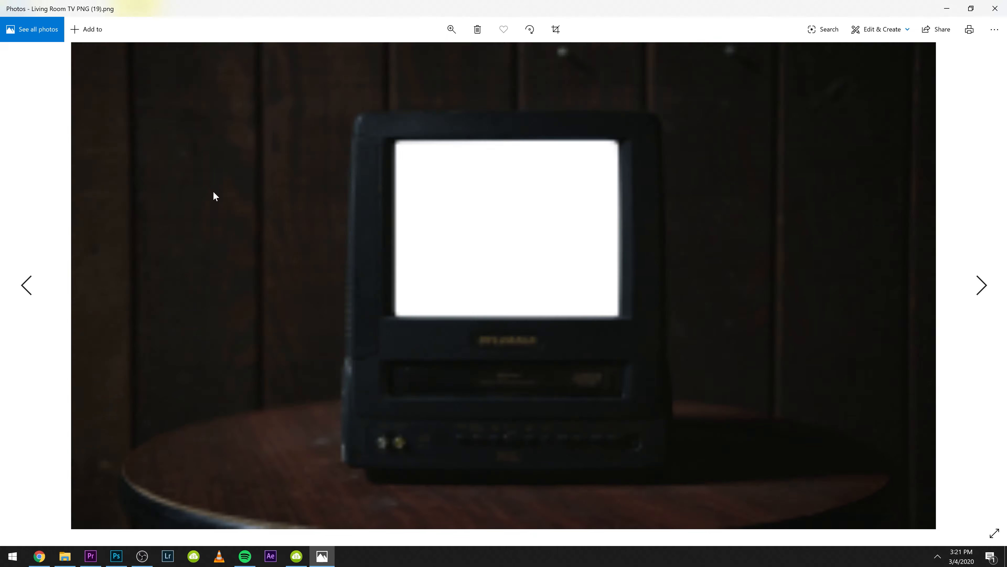
# Step: Browse backwards through the Living Room TV PNG images to examine the different television scenes
pyautogui.press('Left')
pyautogui.press('Left')
pyautogui.press('Left')
pyautogui.press('Left')
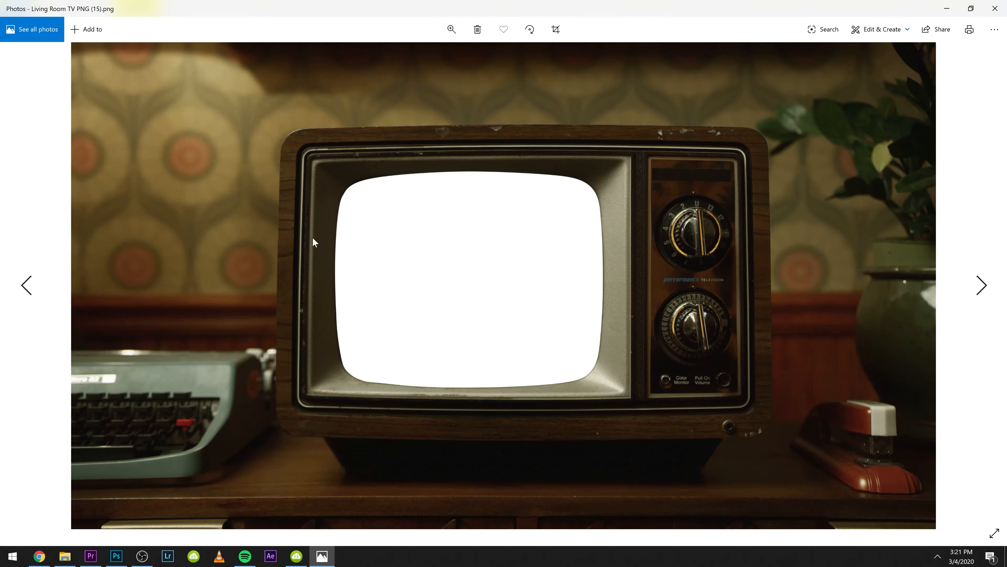
pyautogui.press('Left')
pyautogui.press('Left')
pyautogui.press('Left')
pyautogui.press('Left')
pyautogui.press('Left')
pyautogui.press('Left')
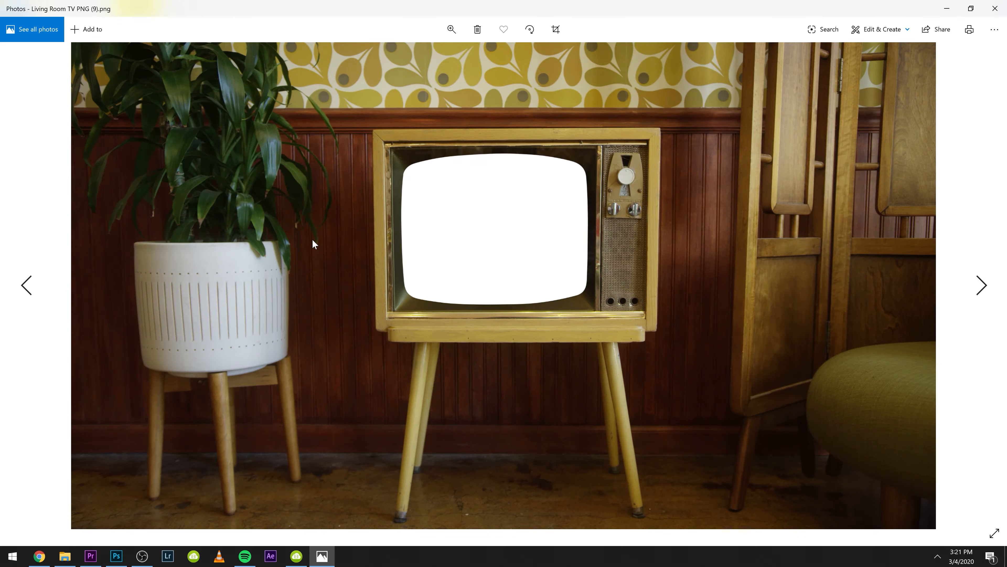
pyautogui.press('Left')
pyautogui.press('Left')
pyautogui.press('Left')
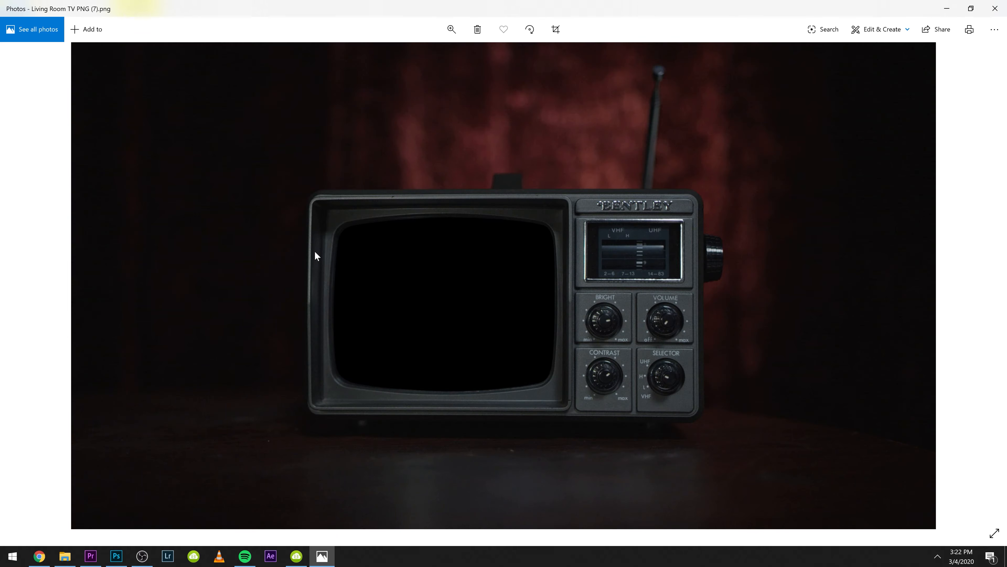
pyautogui.press('Left')
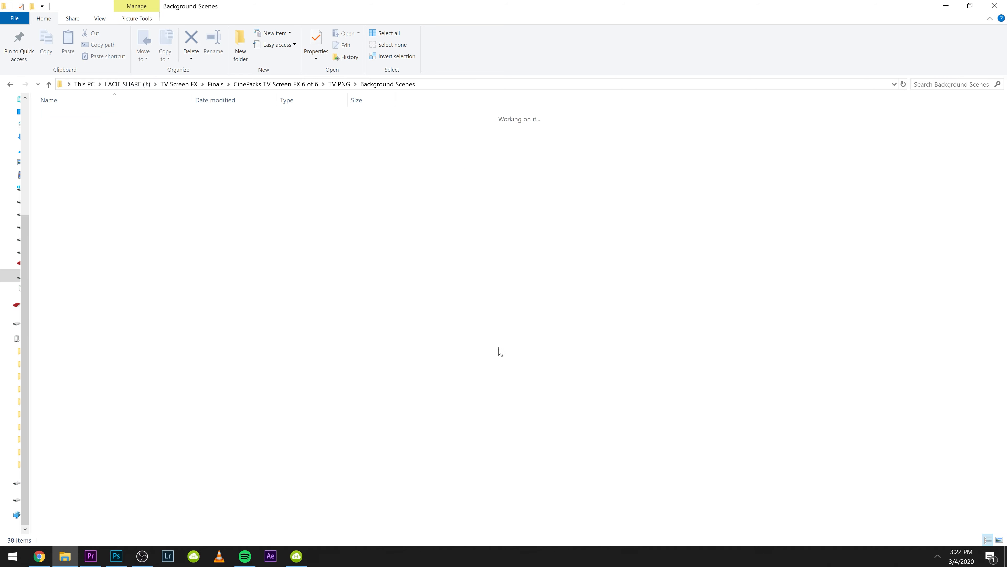
# Step: Go back to the Finals folder and look at the Color Scenes TV files in CinePacks TV Screen FX 1 of 6
pyautogui.hotkey('alt', 'Up')
pyautogui.hotkey('alt', 'Up')
pyautogui.hotkey('alt', 'Up')
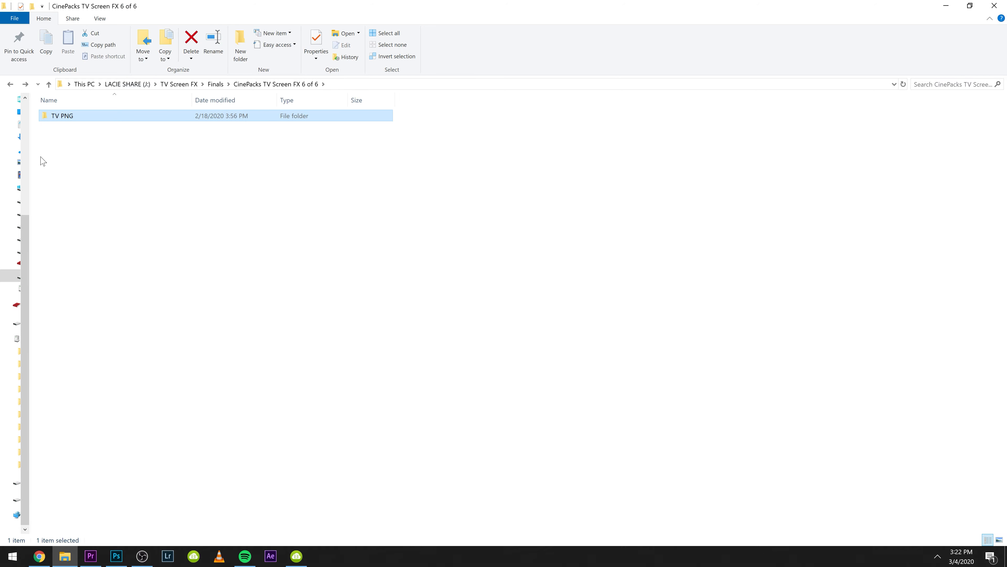
pyautogui.doubleClick(89, 129)
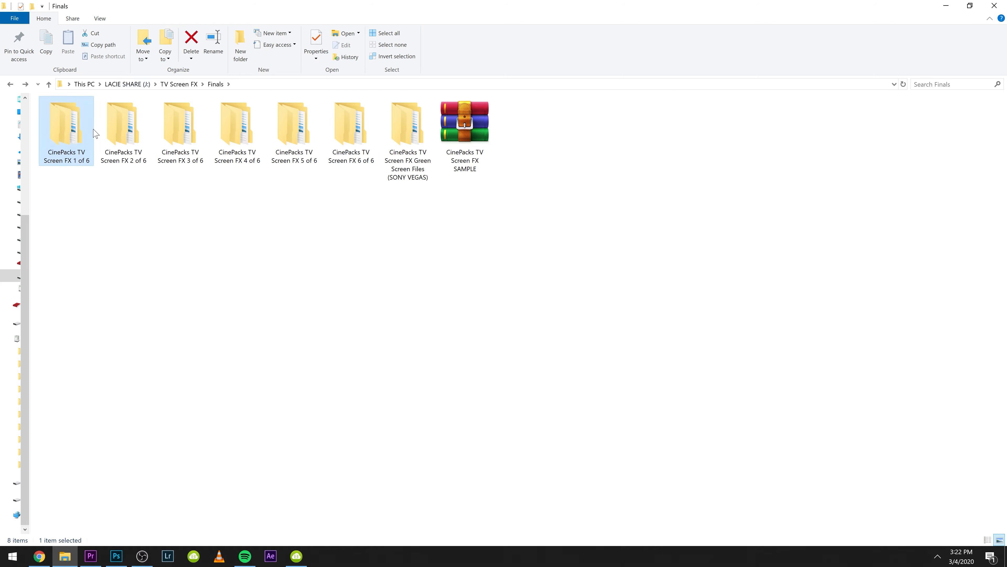
pyautogui.doubleClick(86, 119)
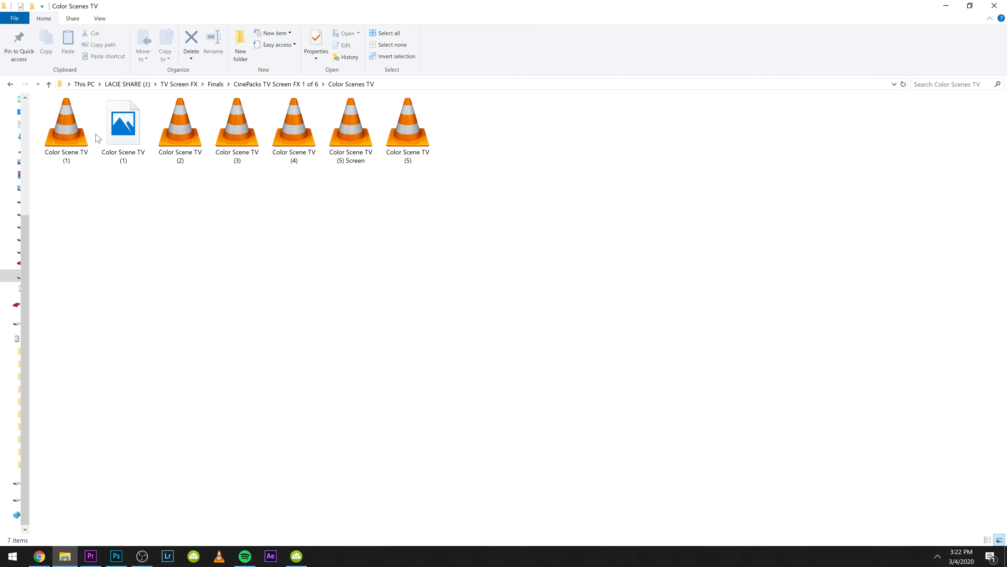
pyautogui.hotkey('alt', 'Up')
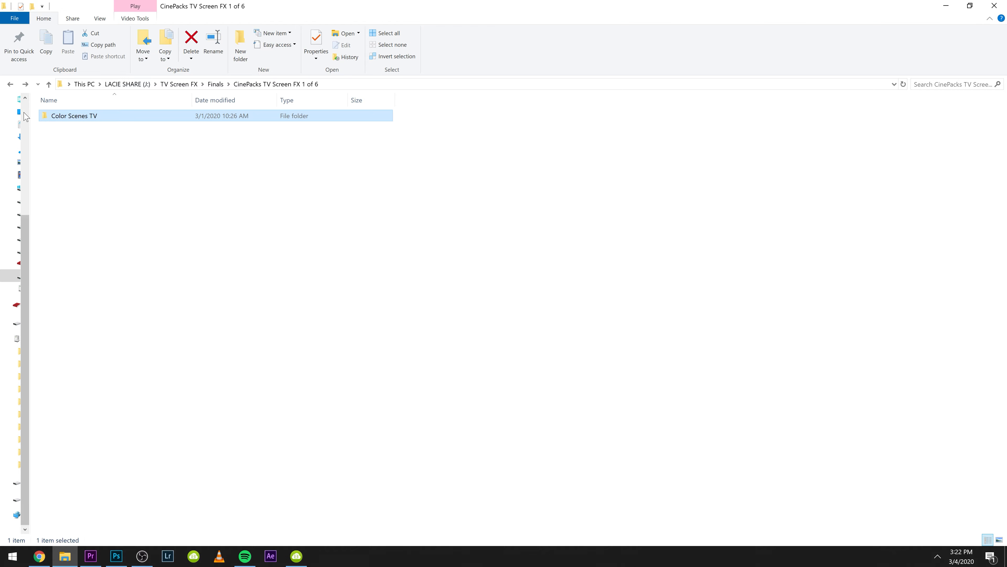
pyautogui.moveTo(64, 119); pyautogui.dragTo(157, 448)
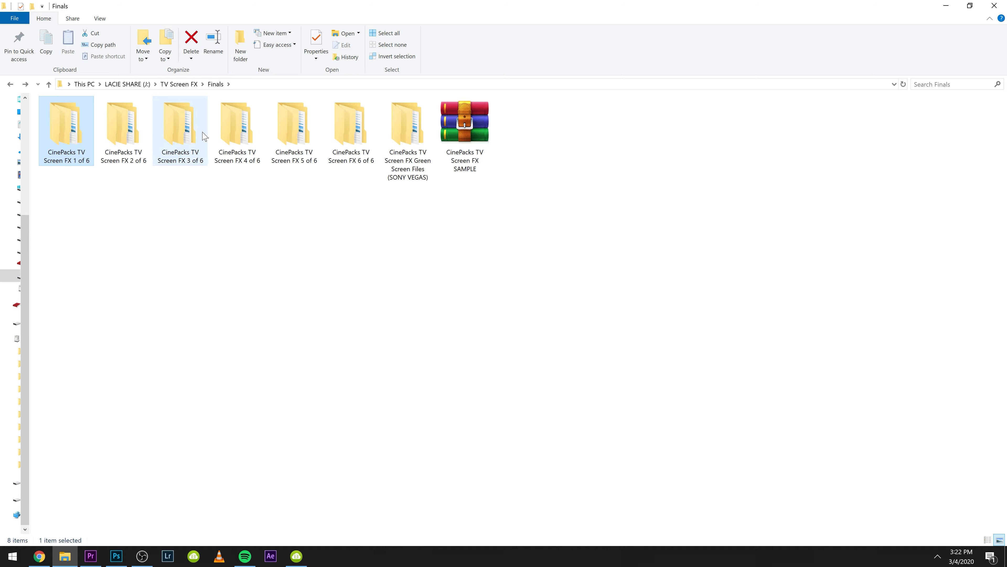
# Step: Look into CinePacks TV Screen FX 3 of 6 and view the Color Key clips in the SONY VEGAS green screen folder
pyautogui.doubleClick(196, 134)
pyautogui.moveTo(99, 118); pyautogui.dragTo(195, 391)
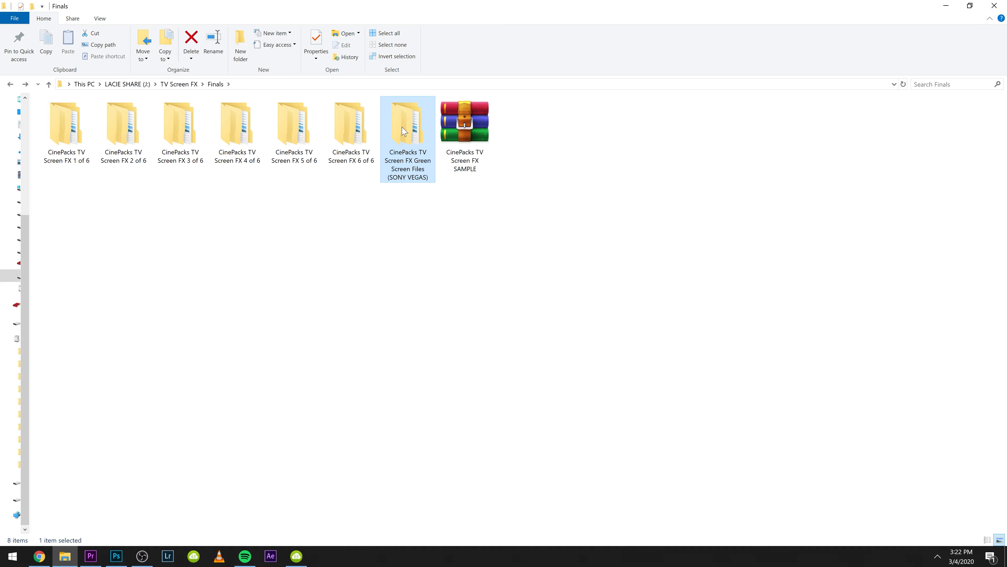
pyautogui.doubleClick(404, 131)
pyautogui.doubleClick(243, 119)
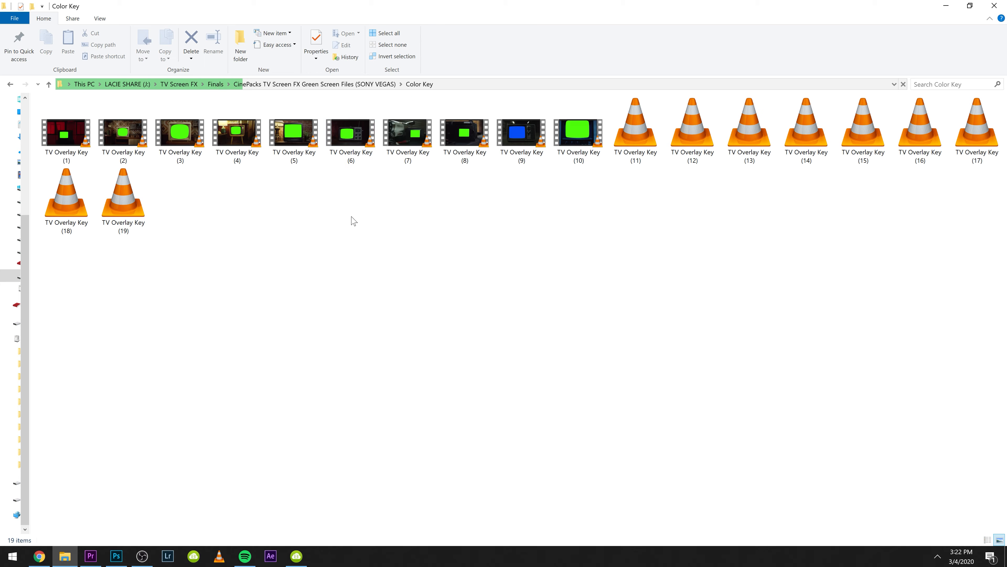
# Step: Leave the Color Key folder and switch to the Color Scenes TV bin in Premiere Pro
pyautogui.hotkey('alt', 'Up')
pyautogui.hotkey('alt', 'Up')
pyautogui.click(352, 133)
pyautogui.doubleClick(352, 133)
pyautogui.moveTo(114, 121); pyautogui.dragTo(249, 405)
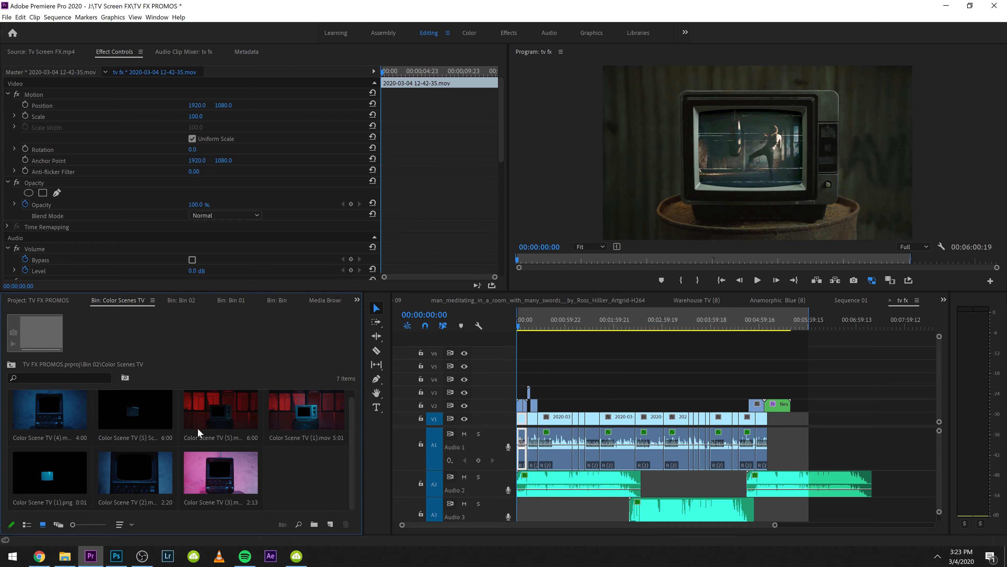
# Step: Create a sequence from Color Scene TV (5).mov and place Color Scene TV (5) Screen.mov on the track above it
pyautogui.doubleClick(201, 415)
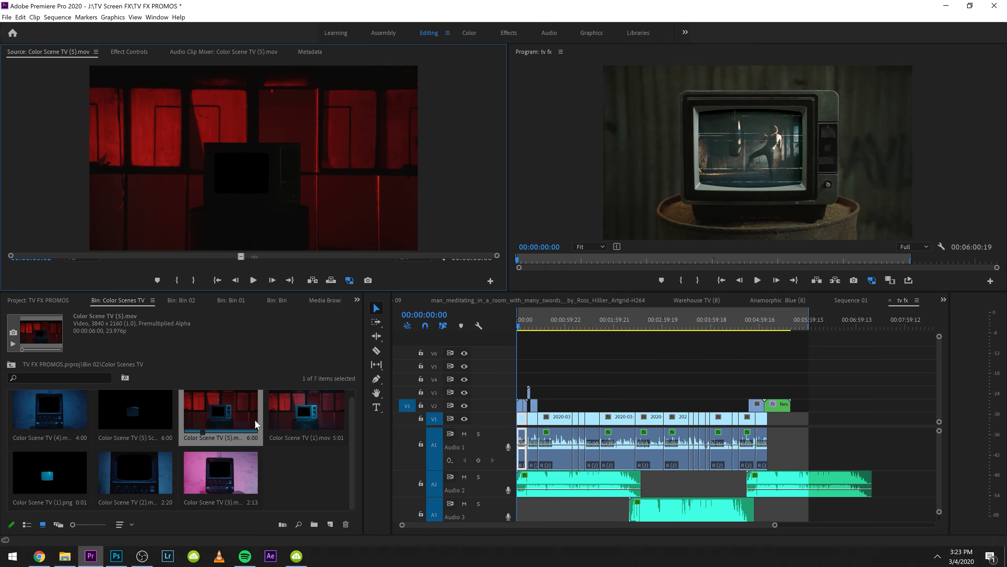
pyautogui.moveTo(217, 415); pyautogui.dragTo(330, 524)
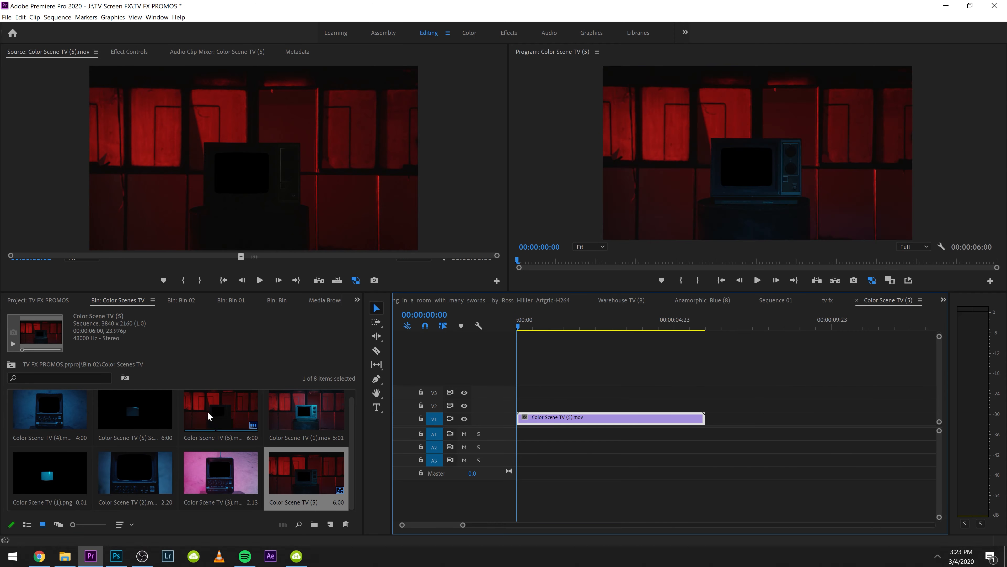
pyautogui.click(127, 409)
pyautogui.doubleClick(127, 410)
pyautogui.press('space')
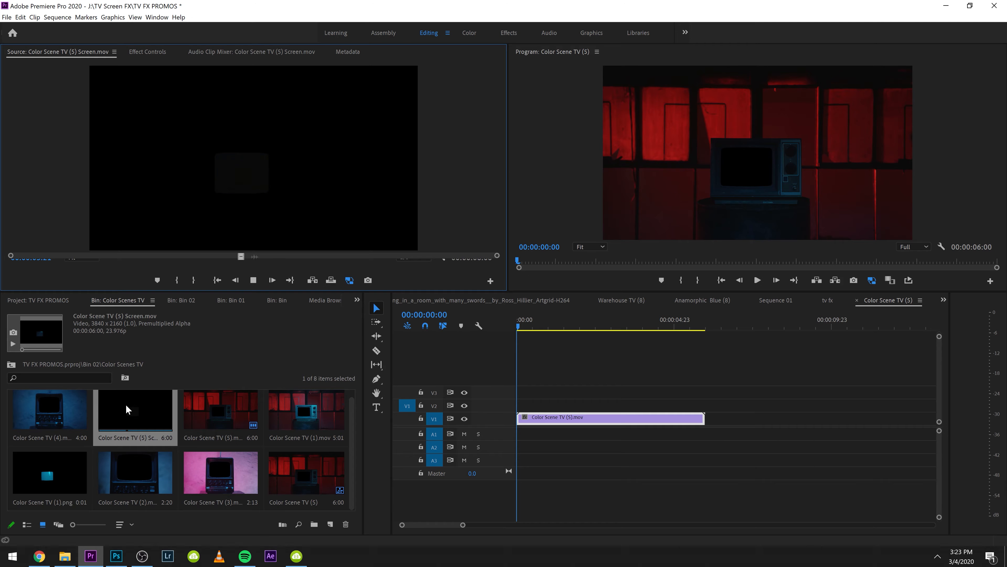
pyautogui.moveTo(127, 409); pyautogui.dragTo(523, 405)
pyautogui.click(566, 319)
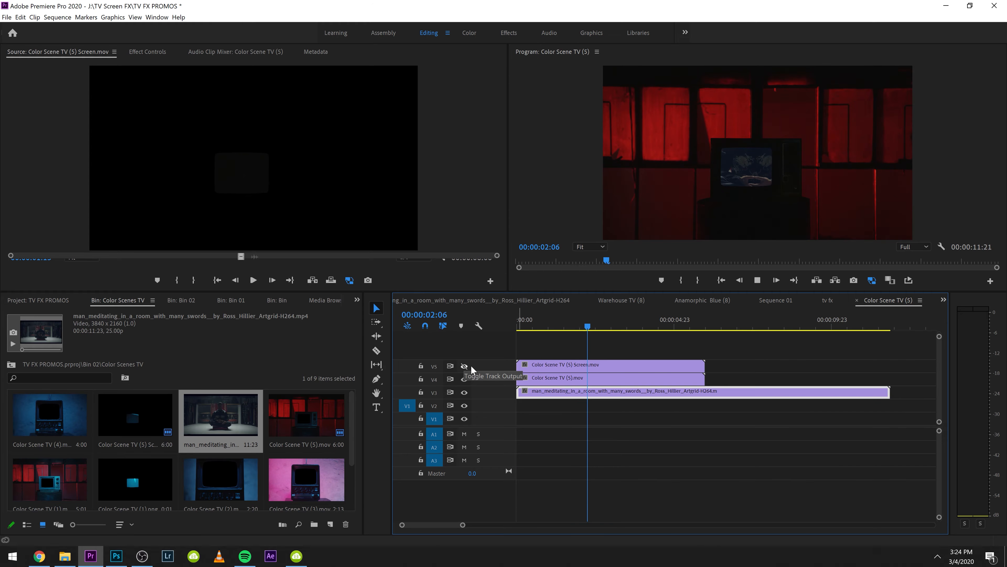
# Step: Hide track V5, scale the man_meditating clip to 24.6 and position it at 1796.3, 1223.1 over the TV screen
pyautogui.click(465, 365)
pyautogui.click(613, 392)
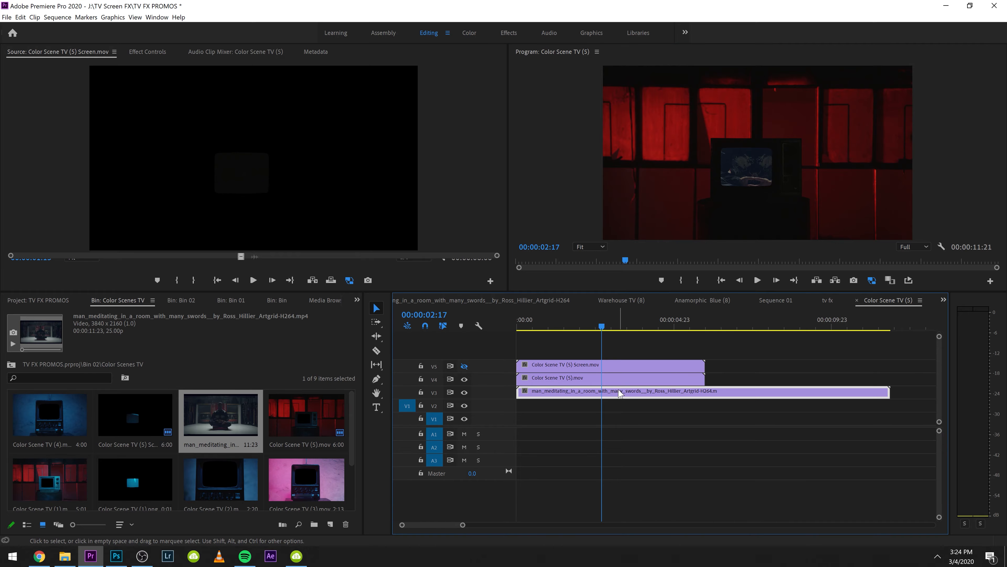
pyautogui.click(147, 51)
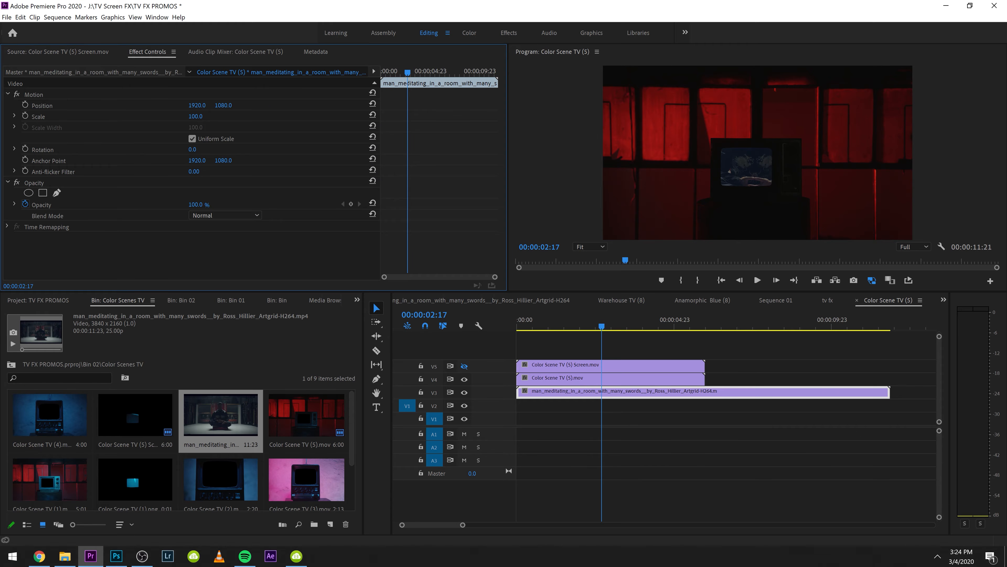
pyautogui.click(201, 116)
pyautogui.click(239, 116)
pyautogui.moveTo(201, 116); pyautogui.dragTo(169, 116)
pyautogui.click(135, 98)
pyautogui.moveTo(758, 167)
pyautogui.mouseDown()
pyautogui.moveTo(741, 178)
pyautogui.moveTo(778, 187)
pyautogui.moveTo(744, 177)
pyautogui.mouseUp()
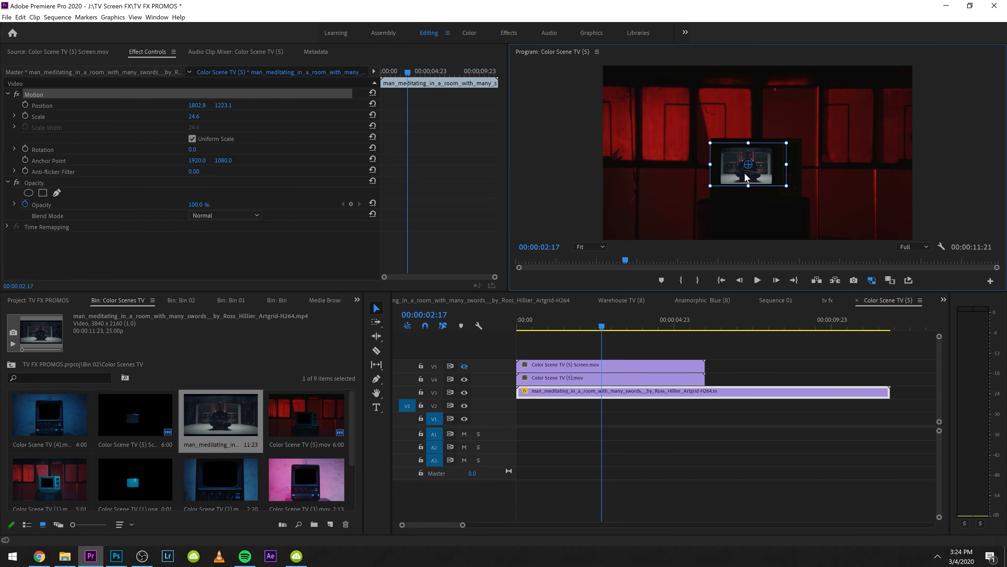
pyautogui.press('space')
pyautogui.press('space')
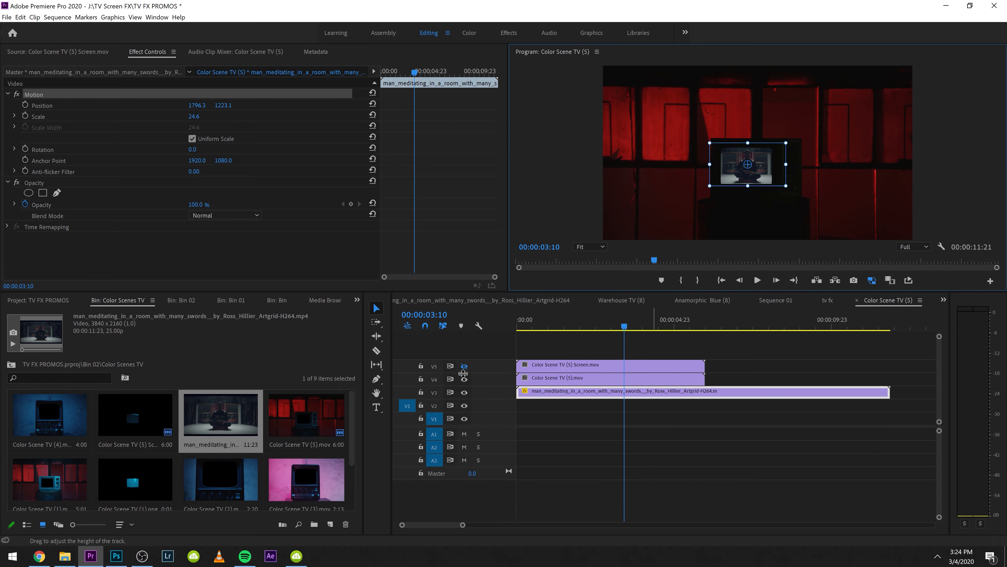
# Step: Show track V5 again and set the Color Scene TV (5) Screen.mov clip's blend mode to Linear Dodge (Add)
pyautogui.click(465, 366)
pyautogui.click(660, 356)
pyautogui.press('space')
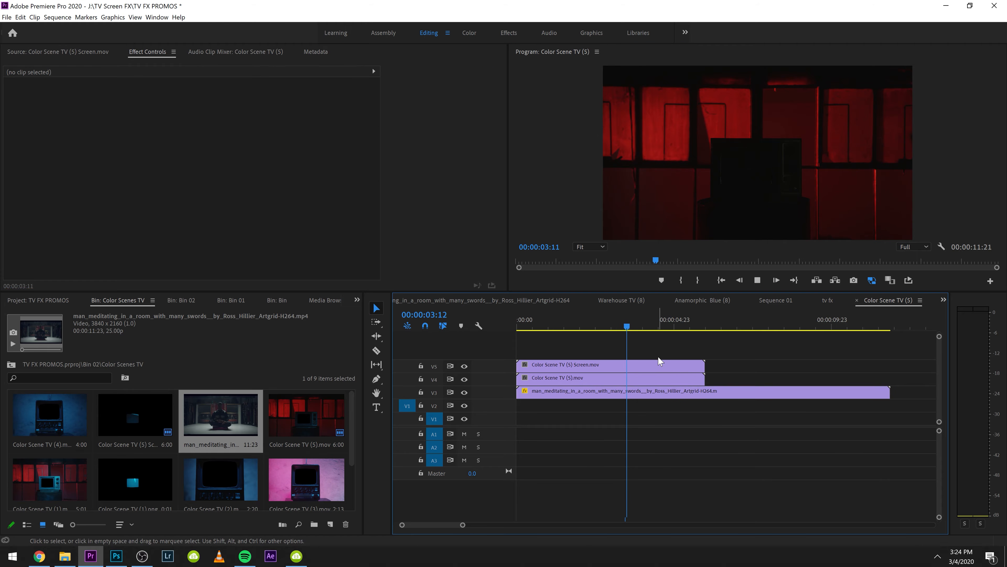
pyautogui.moveTo(649, 323); pyautogui.dragTo(530, 328)
pyautogui.click(559, 364)
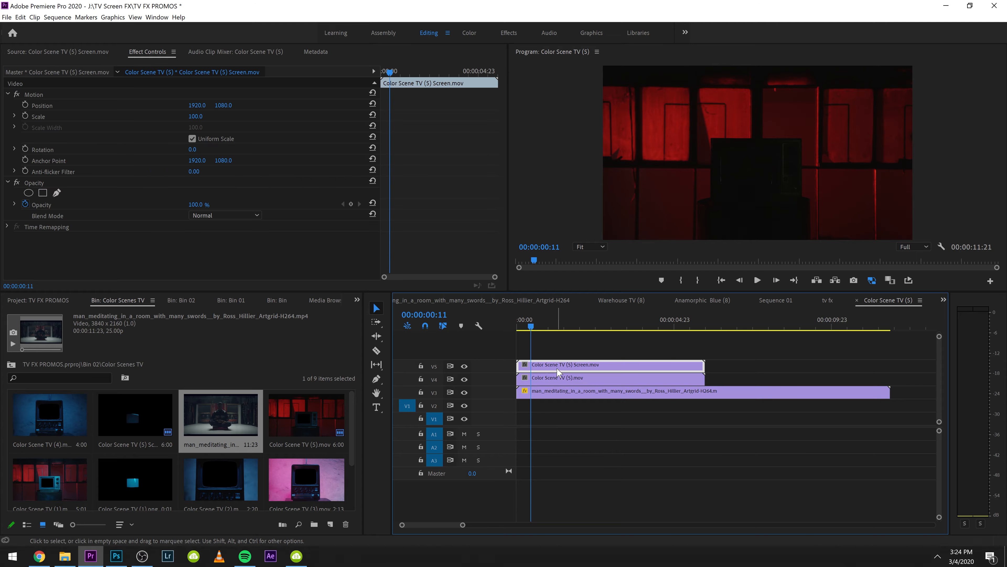
pyautogui.click(224, 216)
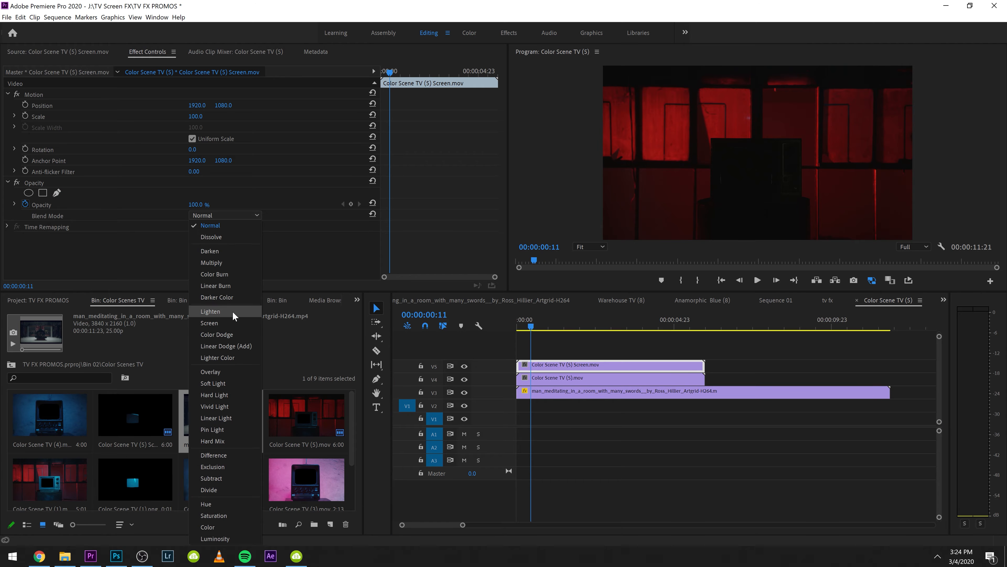
pyautogui.click(226, 346)
# Step: Play the sequence and step back frame by frame to examine the footage composited in the TV screen
pyautogui.click(659, 479)
pyautogui.press('space')
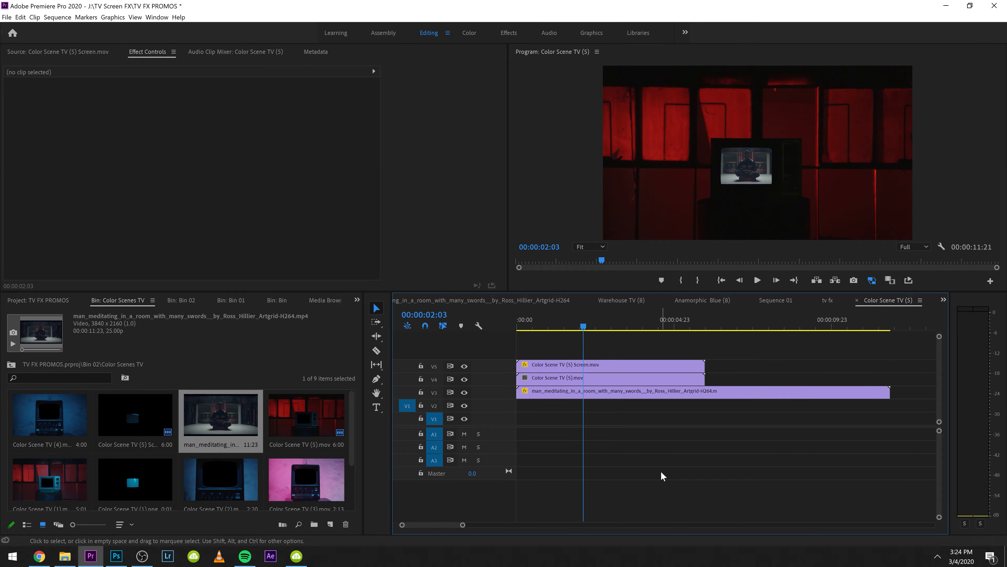
pyautogui.press('Left')
pyautogui.press('Left')
pyautogui.press('Left')
pyautogui.press('Left')
pyautogui.press('Left')
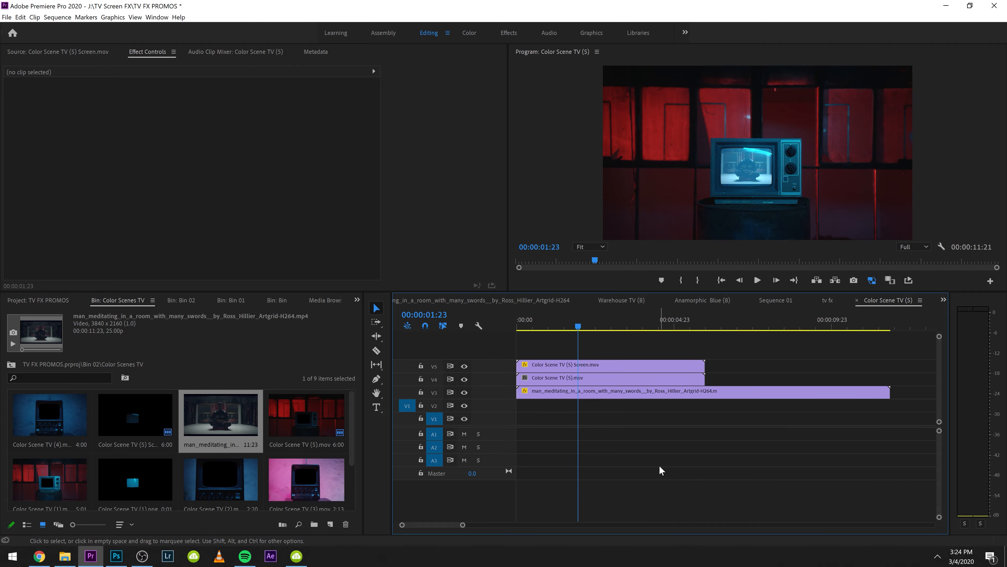
pyautogui.click(769, 184)
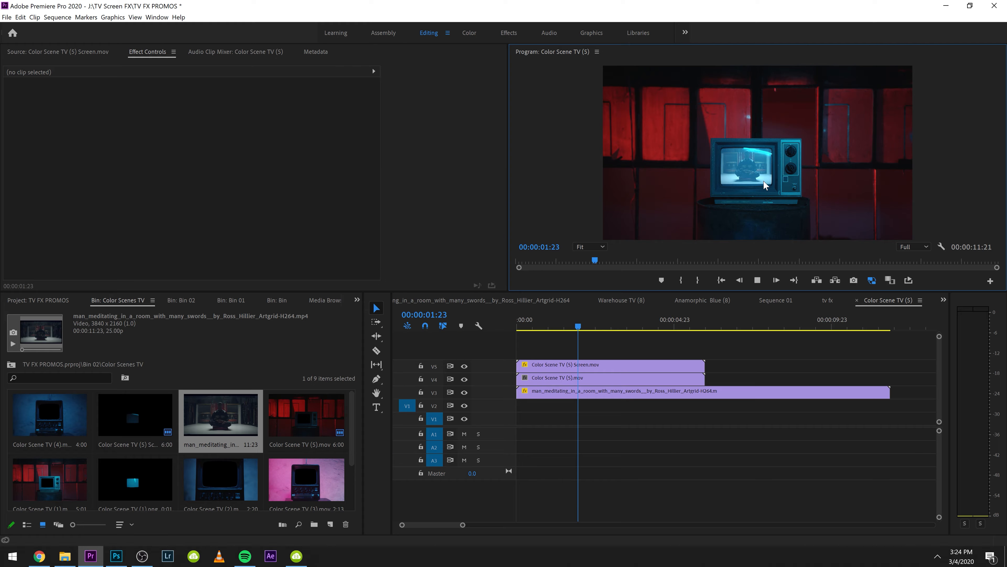
# Step: Replace the Color Scene TV clips with Warehouse TV (9).mov on V4 and Warehouse TV (8).png on V5, extended to the same length
pyautogui.press('space')
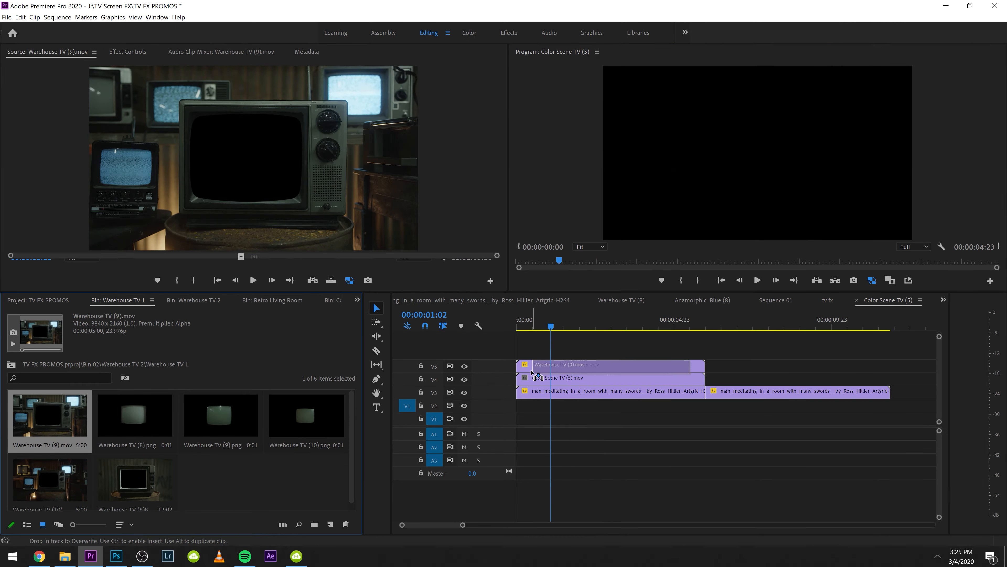
pyautogui.moveTo(532, 373); pyautogui.dragTo(532, 378)
pyautogui.press('Delete')
pyautogui.moveTo(99, 429); pyautogui.dragTo(674, 364)
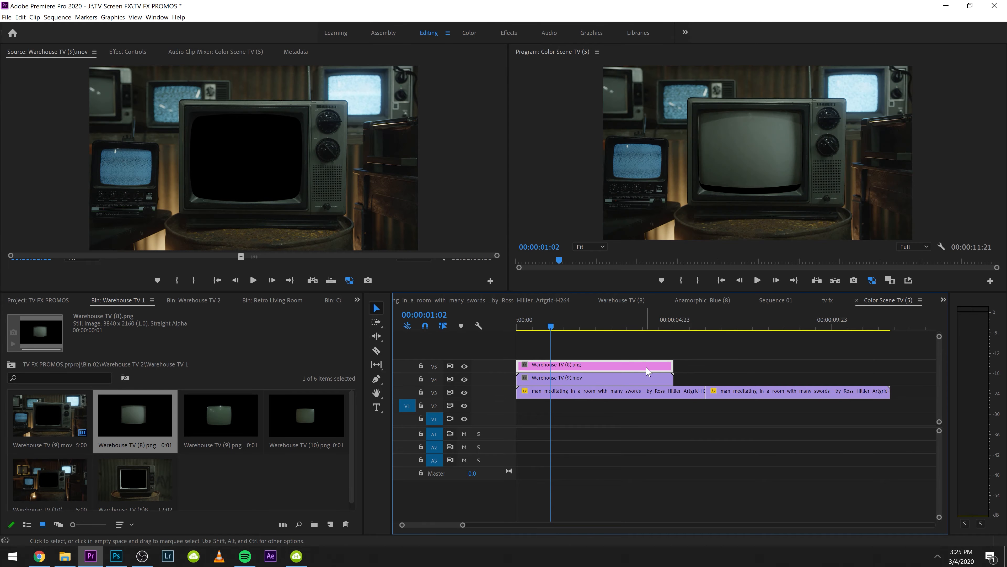
# Step: Set the Warehouse TV (8).png clip's vertical position to 1159.0 and its blend mode to Linear Dodge (Add)
pyautogui.click(147, 52)
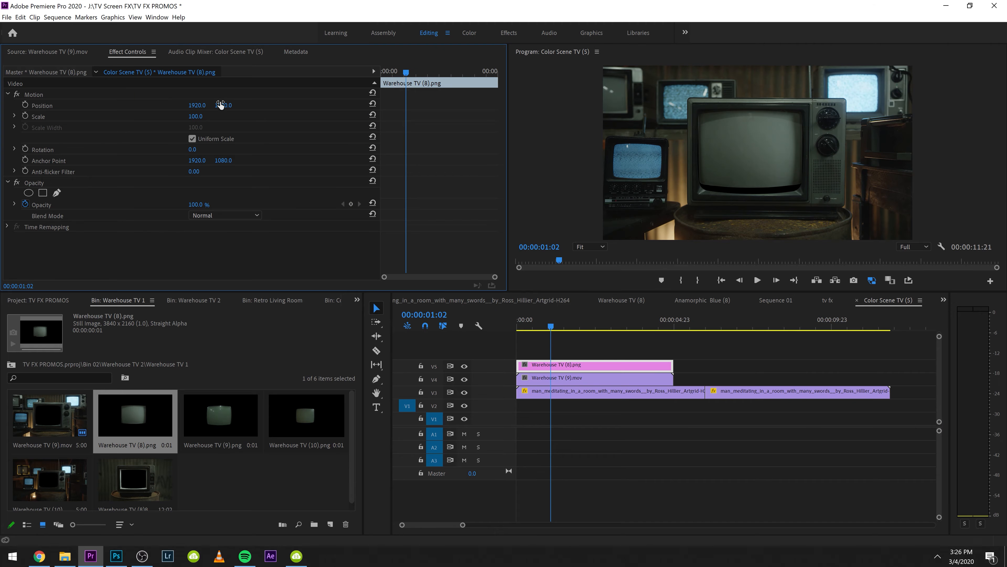
pyautogui.moveTo(224, 106)
pyautogui.mouseDown()
pyautogui.moveTo(245, 105)
pyautogui.moveTo(226, 105)
pyautogui.mouseUp()
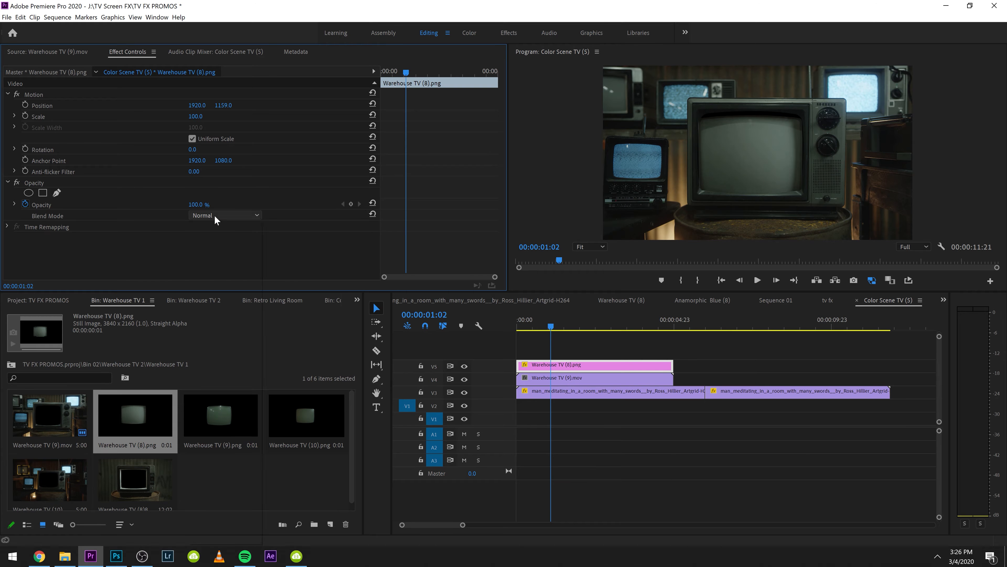
pyautogui.click(249, 215)
pyautogui.click(258, 345)
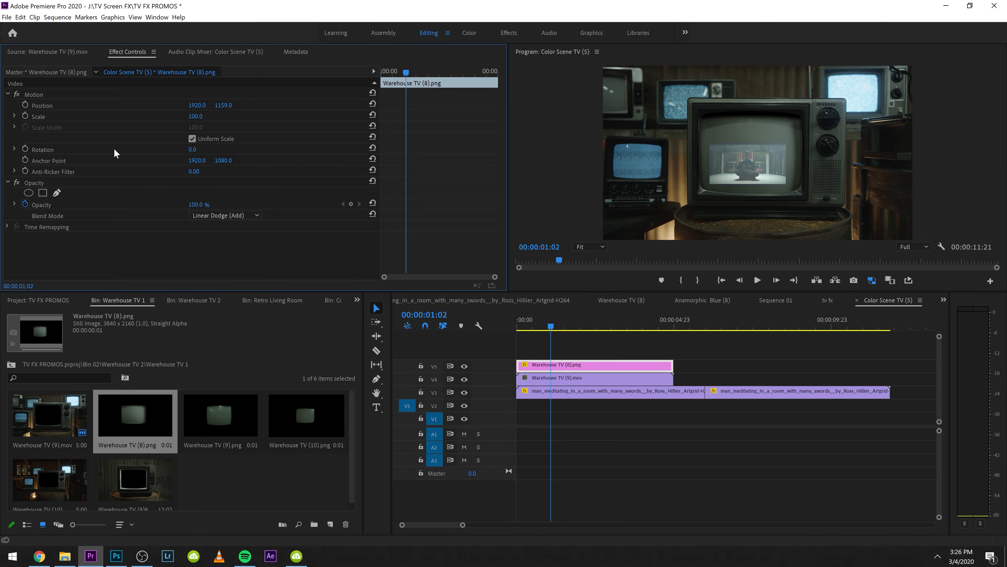
# Step: Scale the first man_meditating clip to 59.6 and position it at 1828.9, 1164.6 over the TV screen
pyautogui.click(614, 392)
pyautogui.moveTo(193, 117); pyautogui.dragTo(208, 116)
pyautogui.click(39, 93)
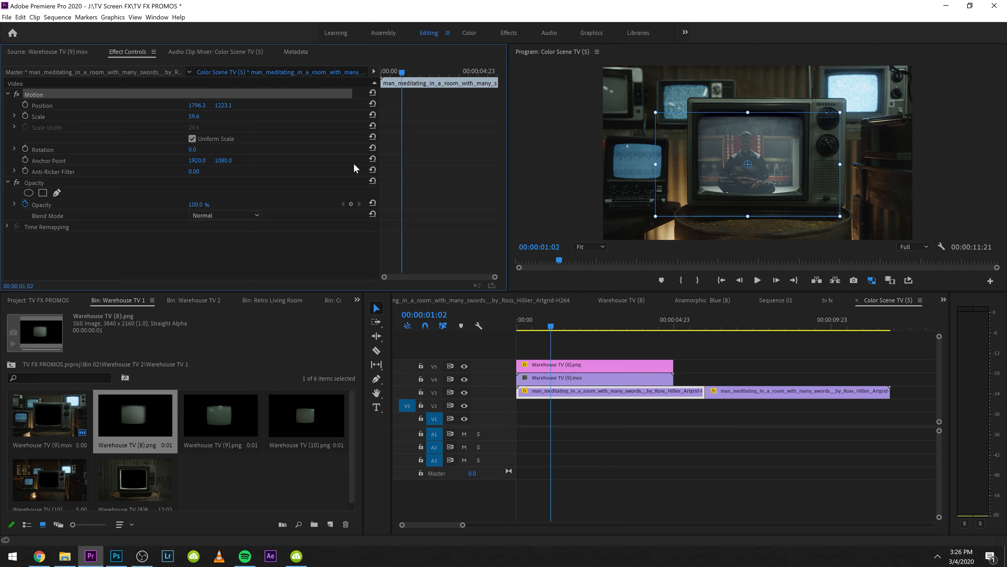
pyautogui.moveTo(753, 196); pyautogui.dragTo(756, 191)
# Step: Play the composite briefly and delete the second man_meditating segment on V3
pyautogui.click(757, 279)
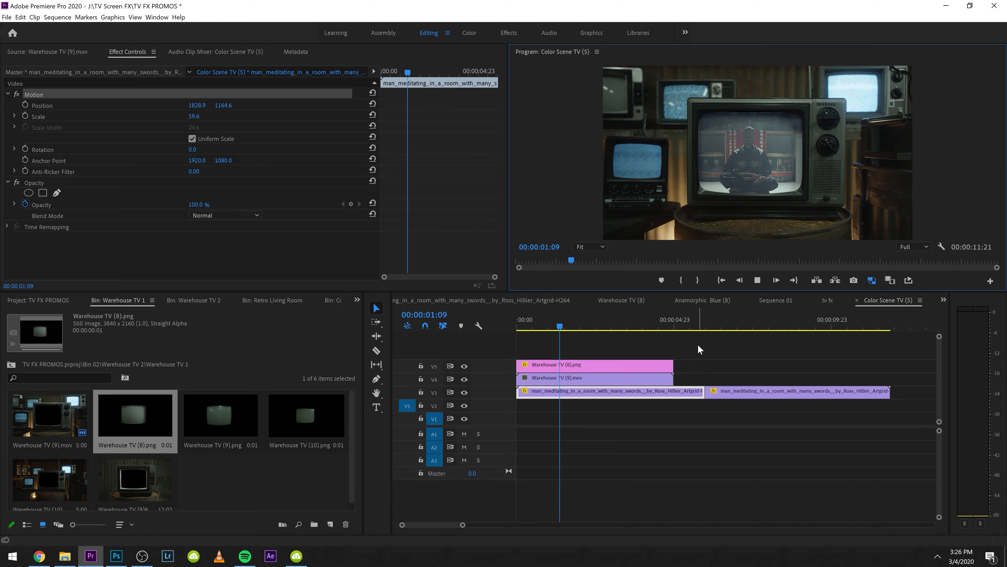
pyautogui.click(783, 391)
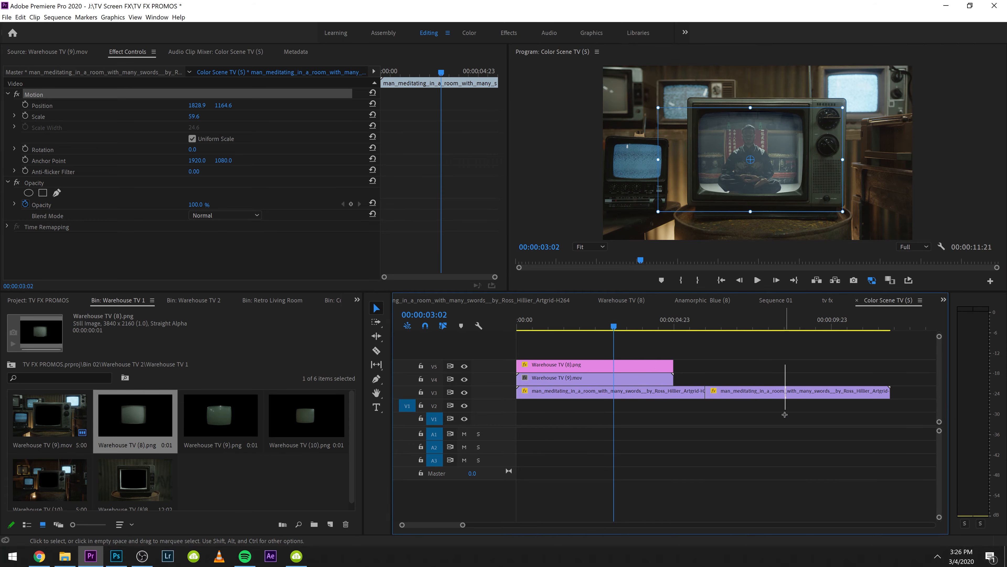
pyautogui.press('Delete')
# Step: Turn off opacity keyframing on Warehouse TV (8).png, lower its opacity, and play back the result
pyautogui.click(629, 366)
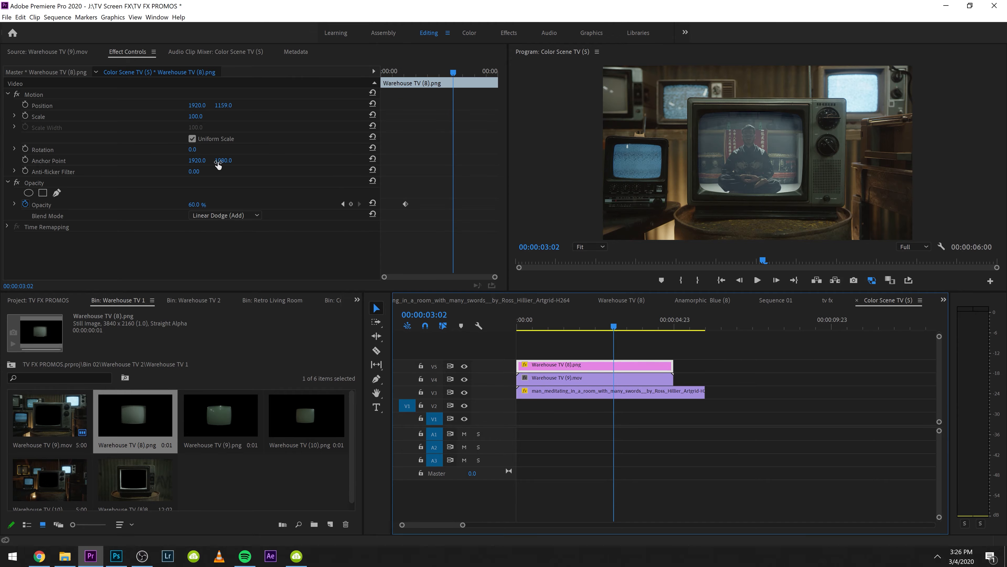
pyautogui.click(25, 204)
pyautogui.press('Return')
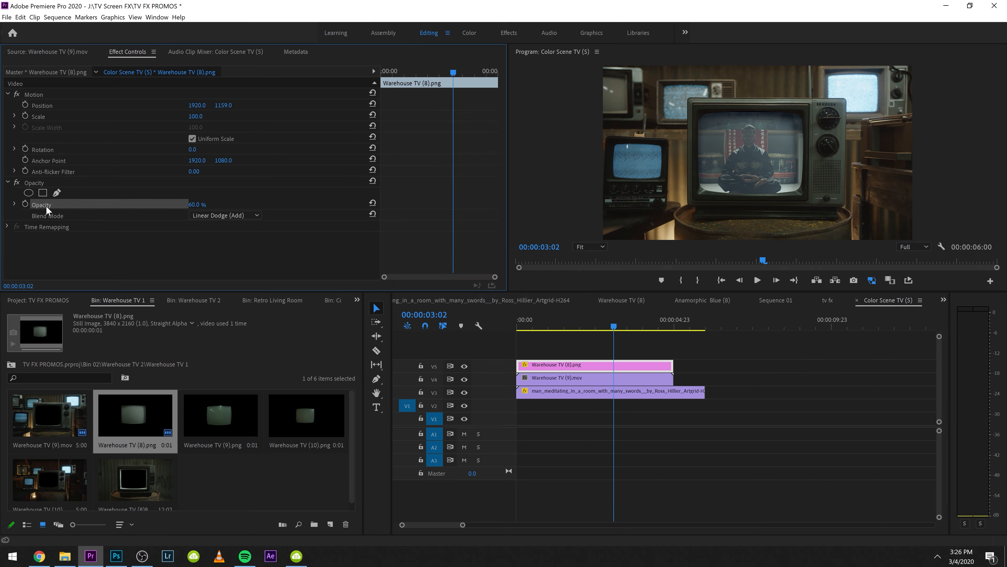
pyautogui.moveTo(201, 205); pyautogui.dragTo(190, 204)
pyautogui.press('space')
pyautogui.moveTo(586, 318); pyautogui.dragTo(556, 326)
# Step: Move both Warehouse TV clips up one track and duplicate Warehouse TV (9).mov onto V4
pyautogui.moveTo(603, 342); pyautogui.dragTo(585, 378)
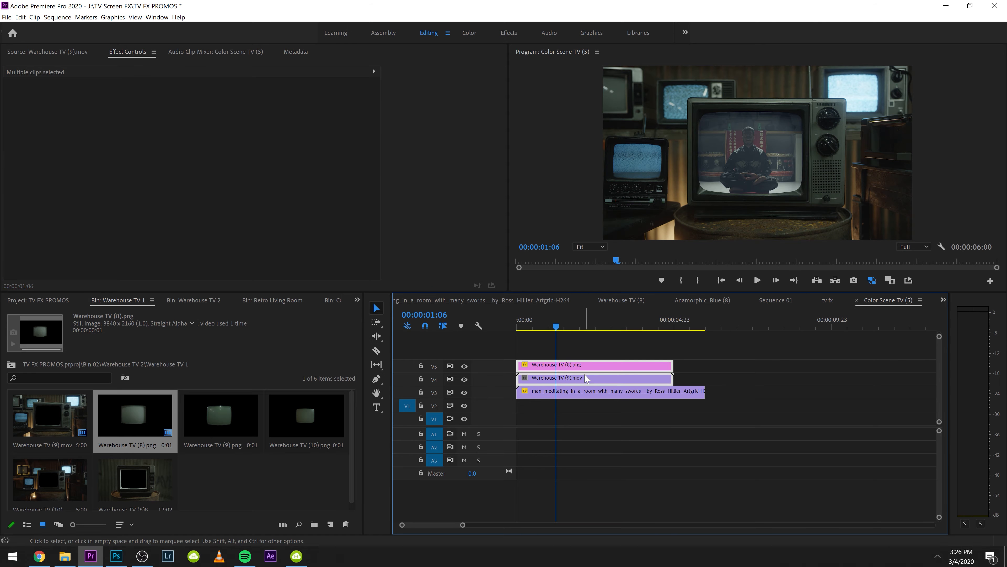
pyautogui.hotkey('alt', 'Up')
pyautogui.click(632, 456)
pyautogui.moveTo(571, 368); pyautogui.dragTo(571, 381)
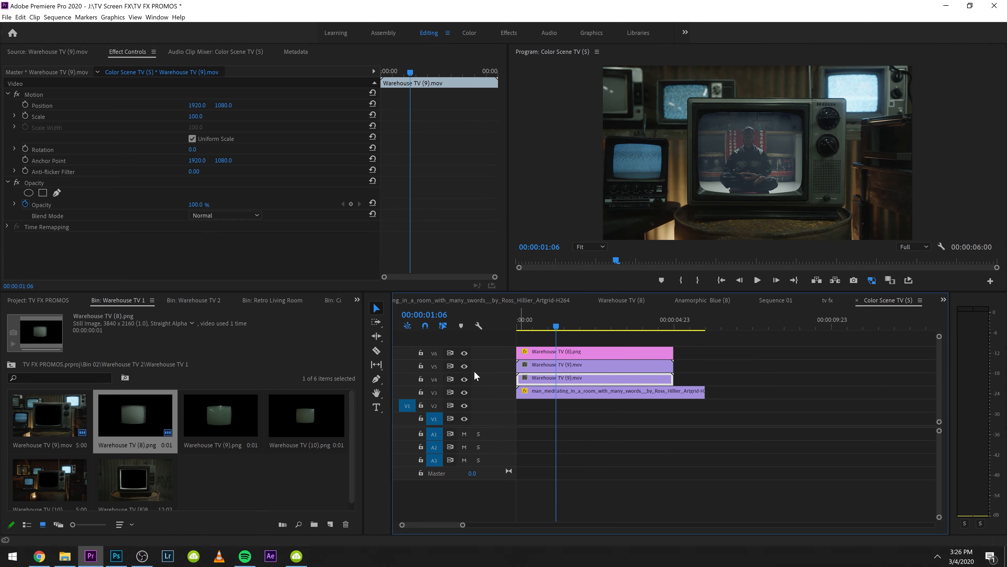
# Step: Lower the V4 Warehouse TV (9).mov copy's Lumetri exposure to -4.1 and hide track V5
pyautogui.click(463, 379)
pyautogui.click(464, 379)
pyautogui.click(463, 366)
pyautogui.click(464, 366)
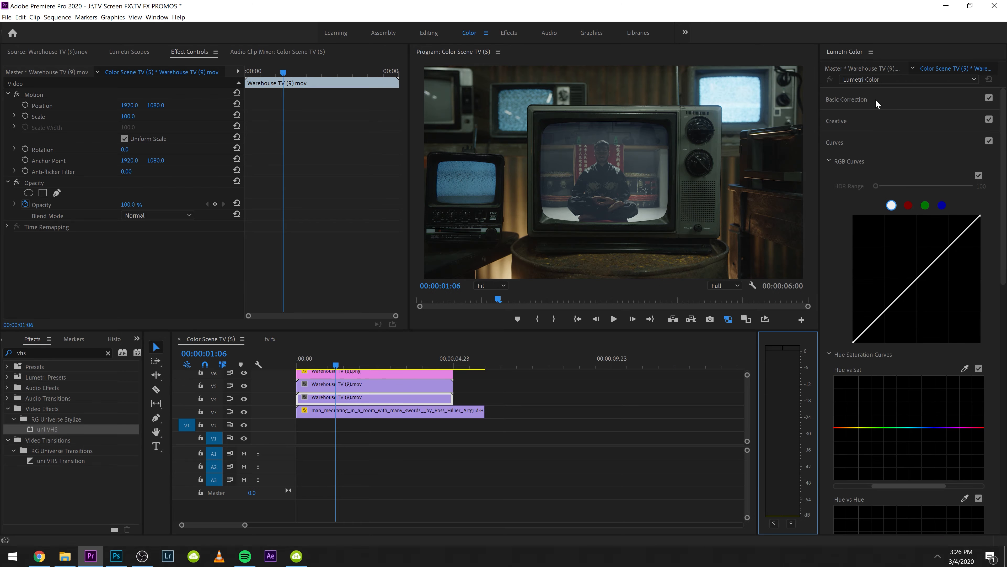
pyautogui.click(876, 102)
pyautogui.moveTo(925, 216); pyautogui.dragTo(884, 222)
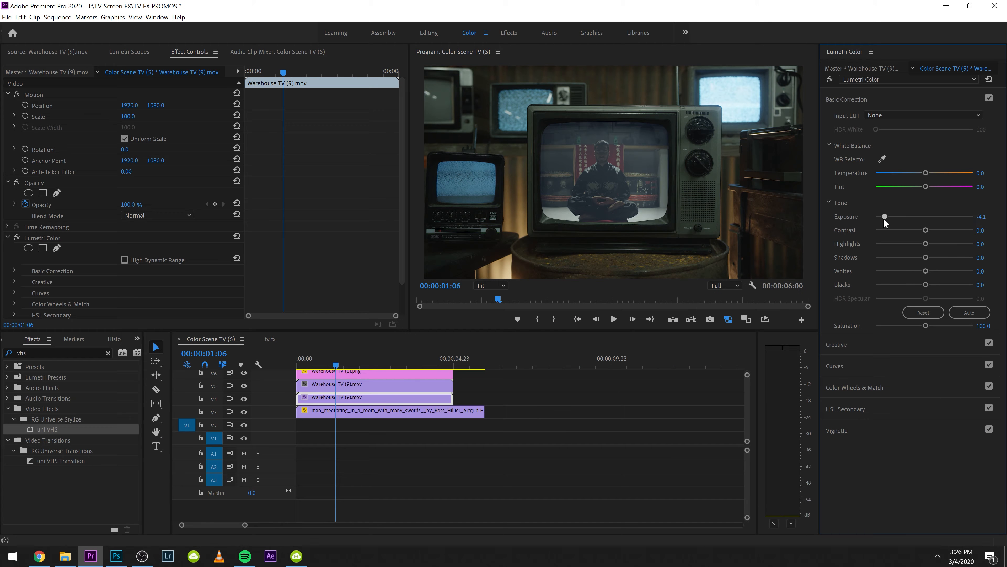
pyautogui.click(244, 387)
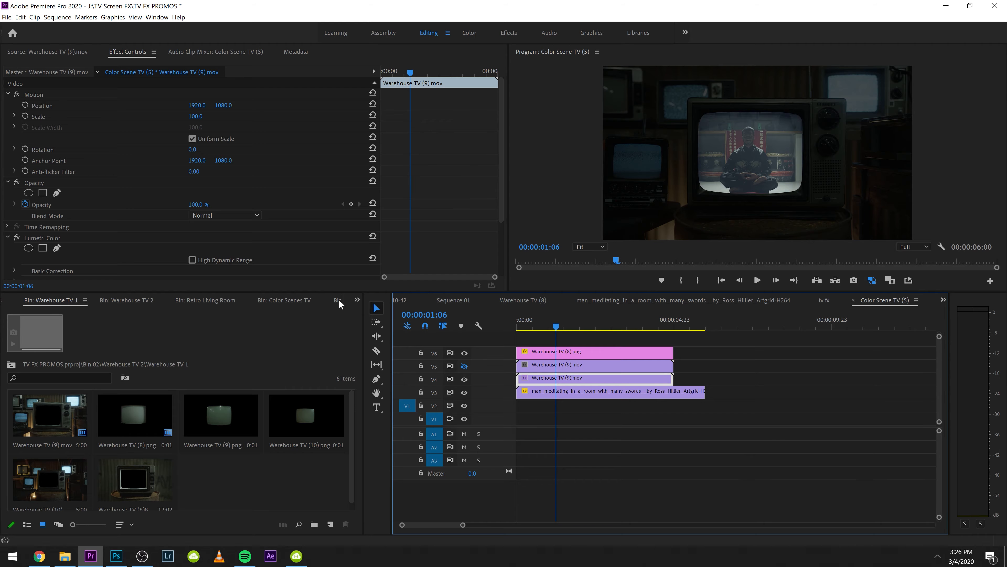
# Step: Apply Gaussian Blur to the V4 copy of Warehouse TV (9).mov and set its blurriness to 204
pyautogui.click(357, 300)
pyautogui.click(396, 440)
pyautogui.click(48, 314)
pyautogui.press('BackSpace')
pyautogui.press('BackSpace')
pyautogui.press('BackSpace')
pyautogui.write('gau')
pyautogui.moveTo(59, 421); pyautogui.dragTo(120, 154)
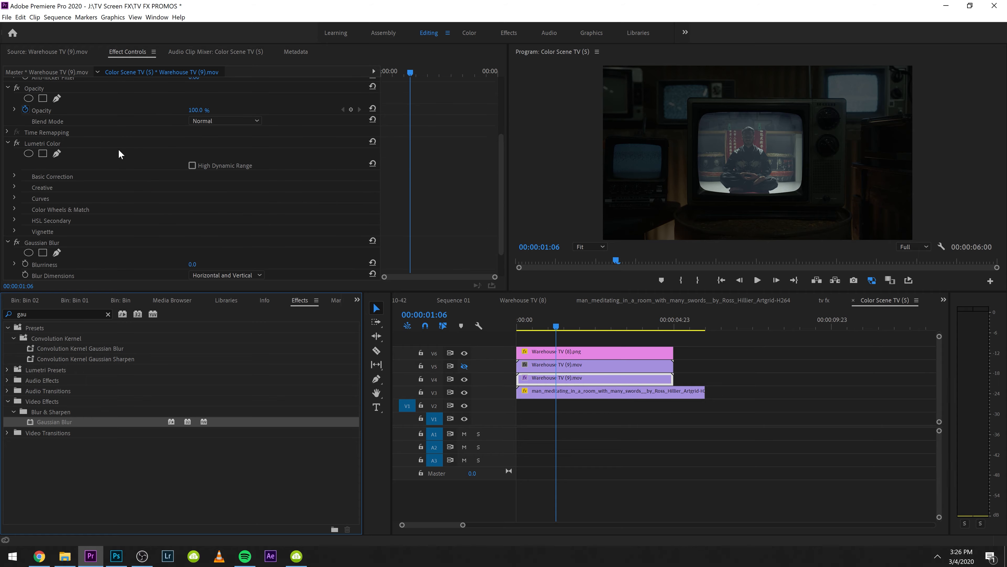
pyautogui.moveTo(192, 230); pyautogui.dragTo(254, 229)
# Step: Scale the V4 copy of Warehouse TV (9).mov to 95, show track V5 again, and compare with V4 off and on
pyautogui.scroll(5, 142, 171)
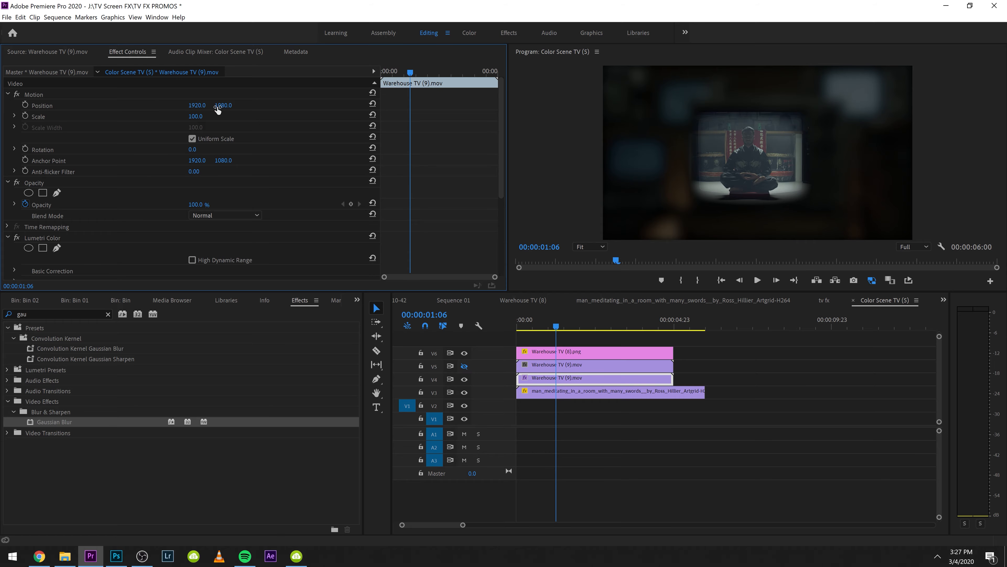
pyautogui.moveTo(194, 115); pyautogui.dragTo(187, 116)
pyautogui.click(203, 115)
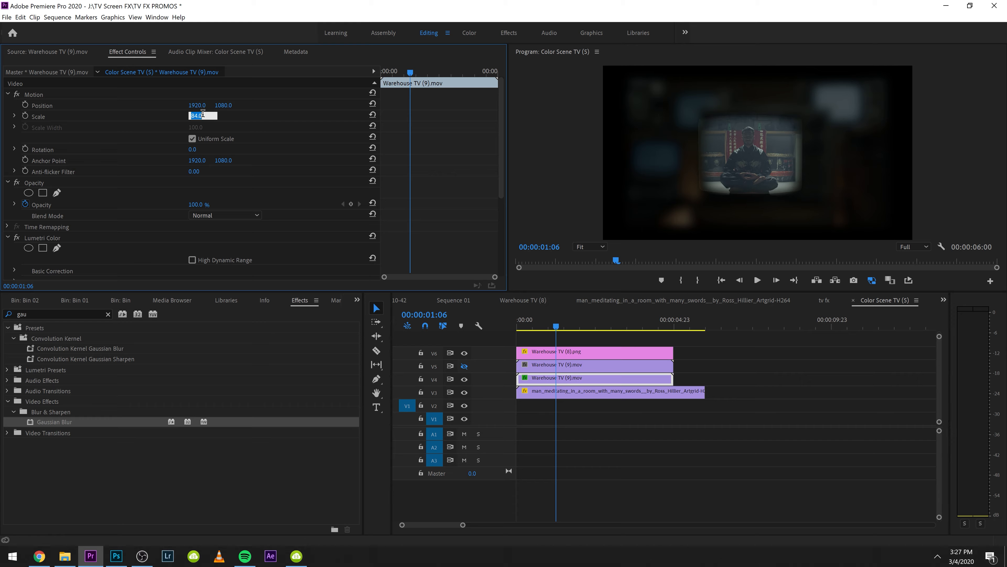
pyautogui.write('95')
pyautogui.press('Return')
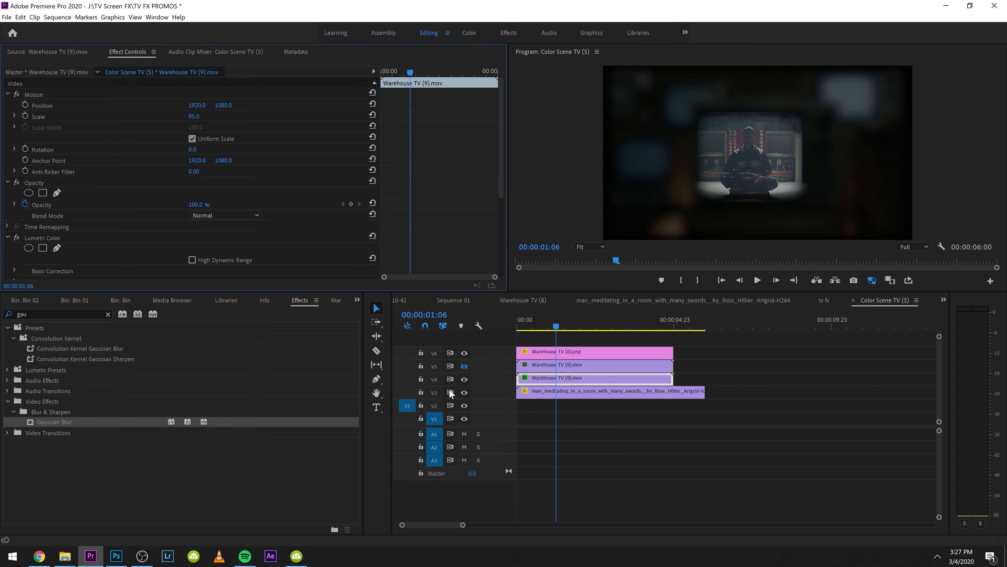
pyautogui.click(464, 366)
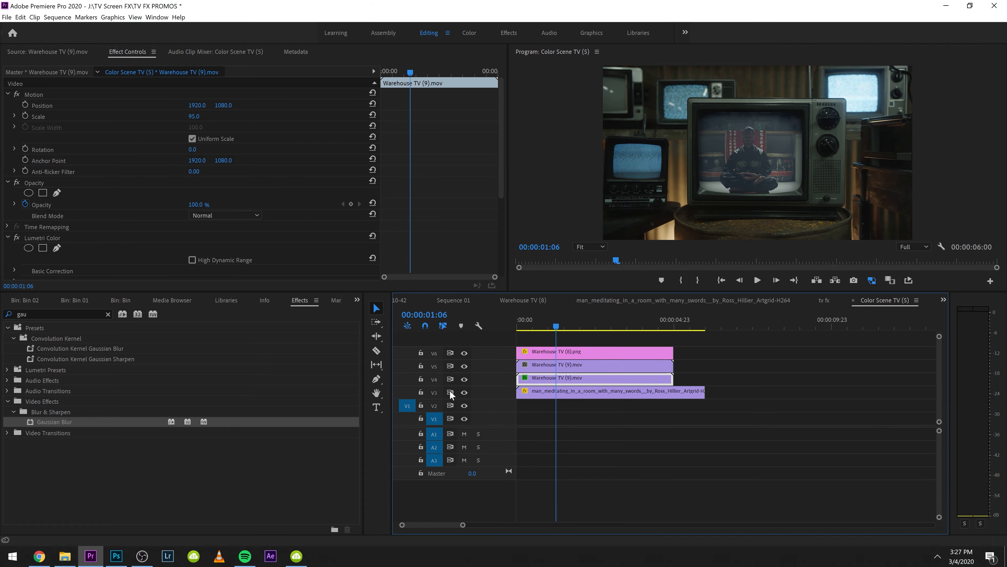
pyautogui.click(464, 380)
pyautogui.click(464, 379)
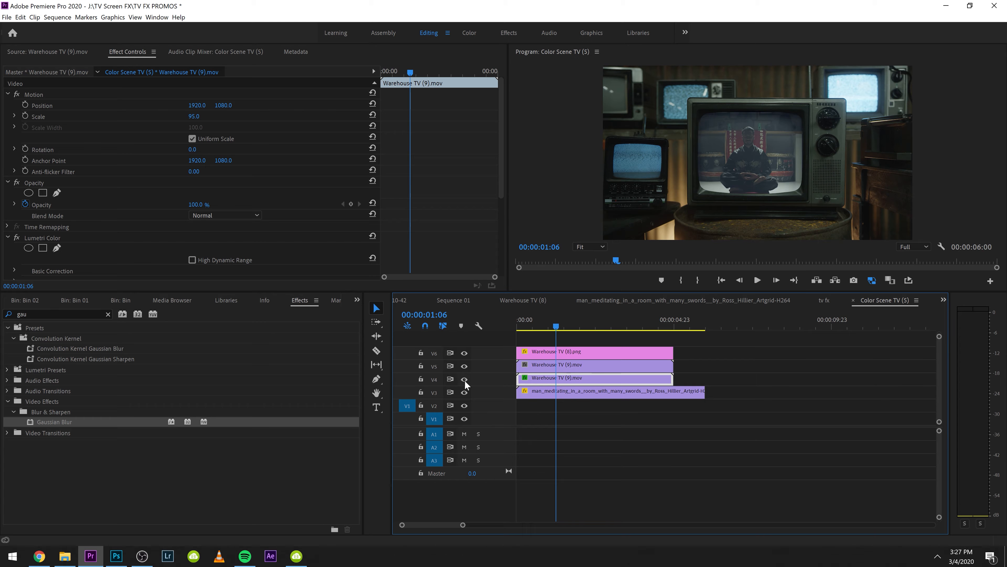
# Step: Set the V4 copy's scale to 90 and turn off its opacity keyframing
pyautogui.scroll(-1, 168, 238)
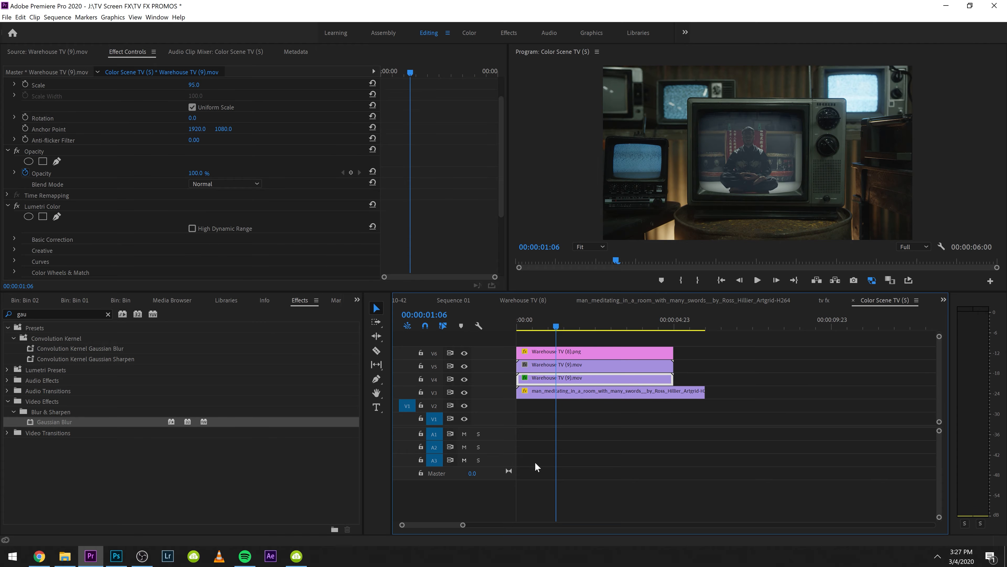
pyautogui.click(565, 369)
pyautogui.click(541, 378)
pyautogui.scroll(-2, 124, 231)
pyautogui.scroll(1, 127, 233)
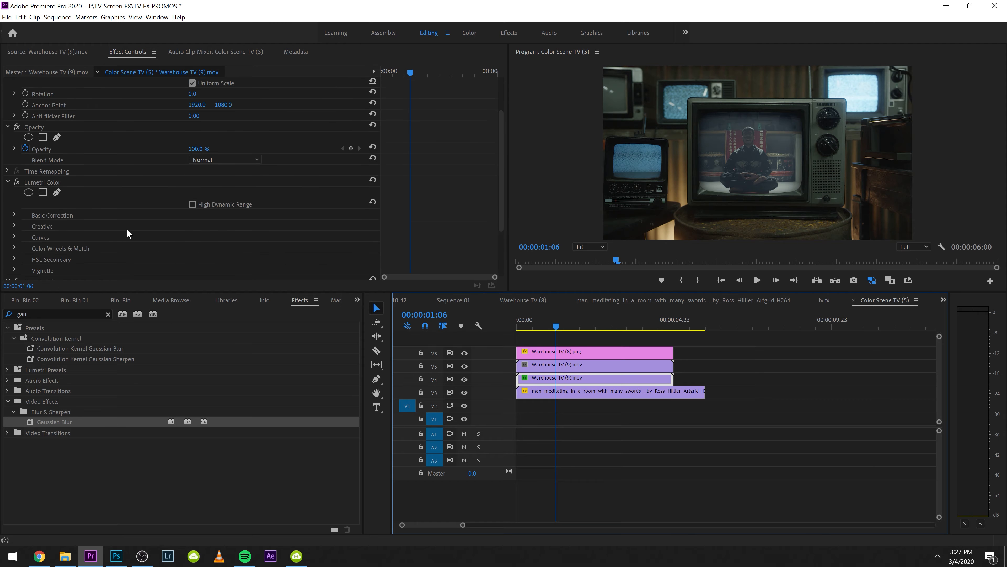
pyautogui.scroll(2, 181, 113)
pyautogui.click(191, 116)
pyautogui.press('Return')
pyautogui.scroll(-3, 189, 173)
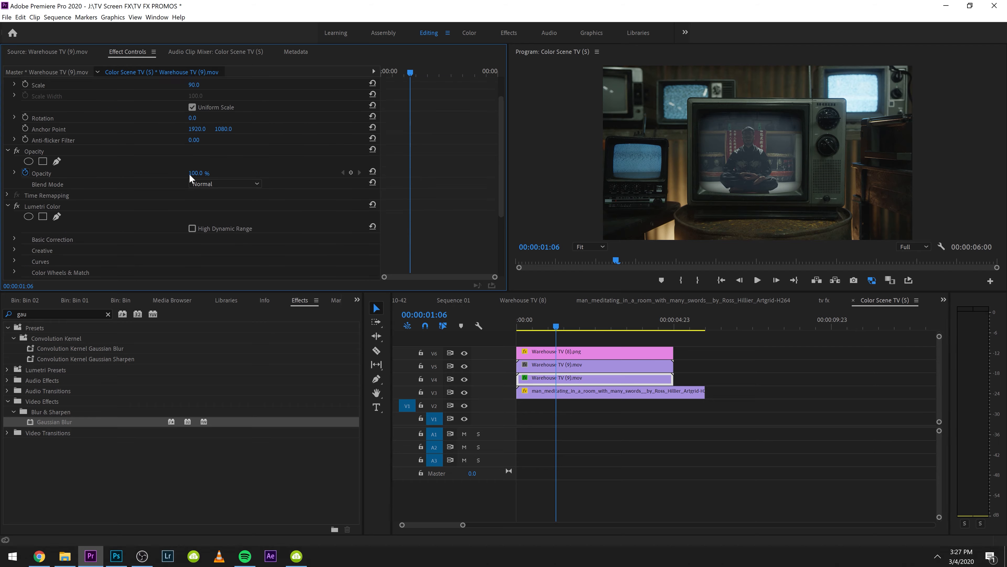
pyautogui.click(29, 109)
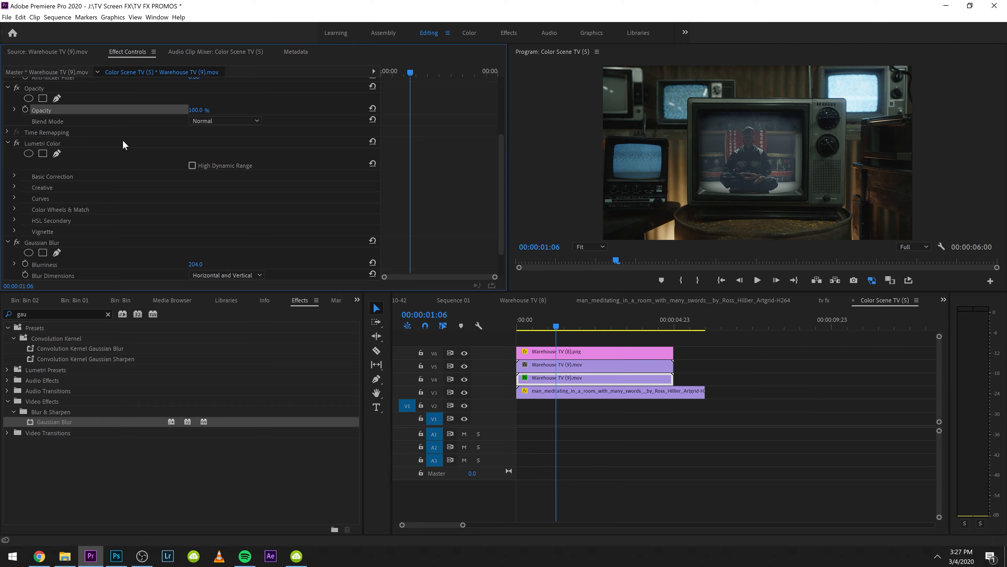
# Step: Split the man_meditating clip at the end of the Warehouse TV clips and move its first part down to V2
pyautogui.press('space')
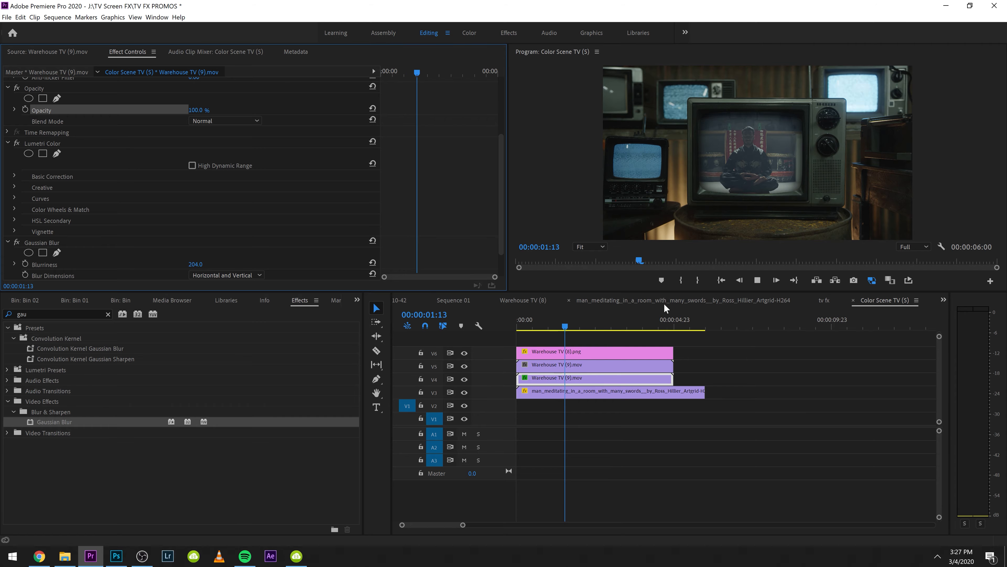
pyautogui.press('space')
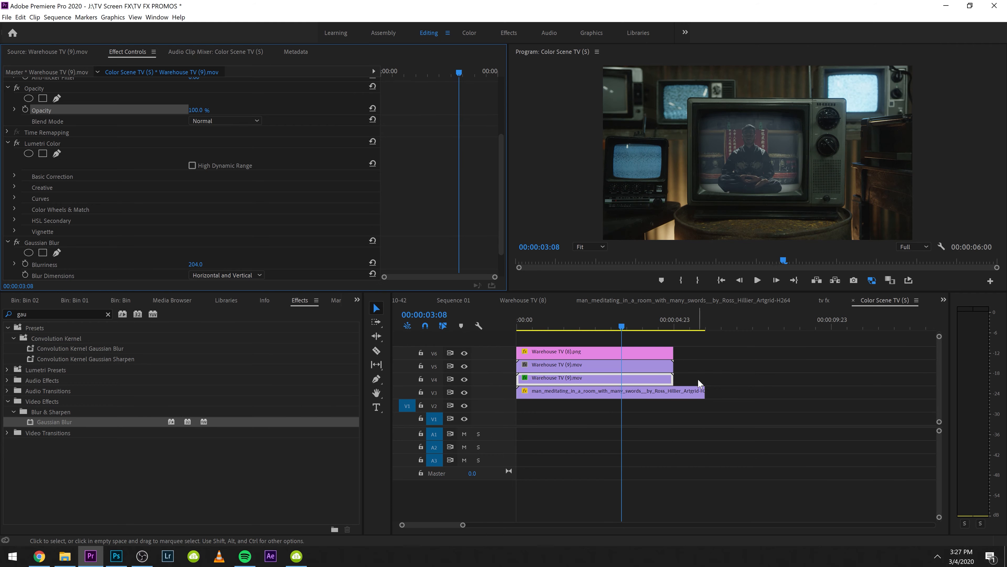
pyautogui.press('c')
pyautogui.click(674, 391)
pyautogui.press('v')
pyautogui.moveTo(657, 394); pyautogui.dragTo(657, 408)
# Step: Place VHS FX (2).mp4 from the Overylay VHS Fx bin inside TV PNG at the start of V3
pyautogui.click(17, 300)
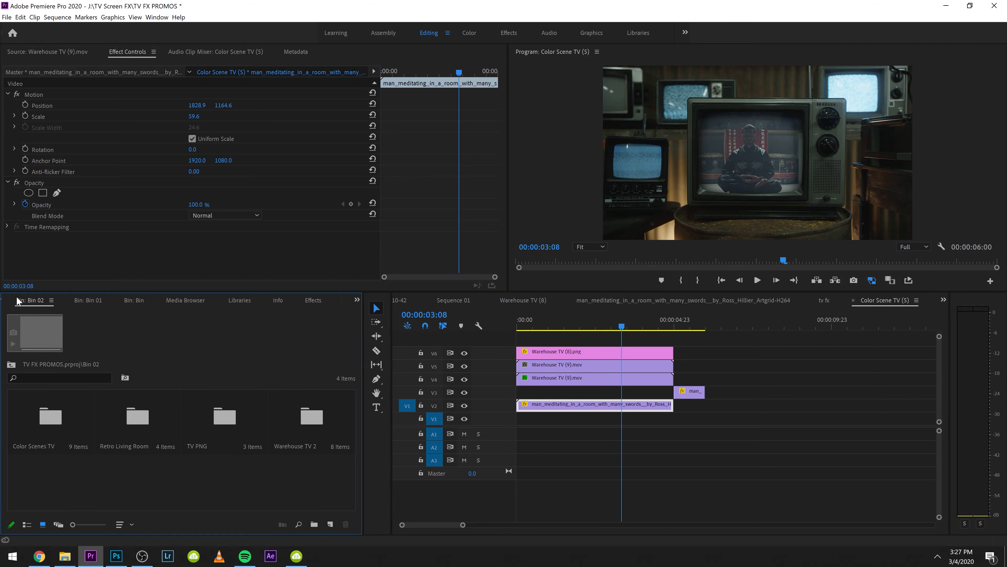
pyautogui.doubleClick(210, 419)
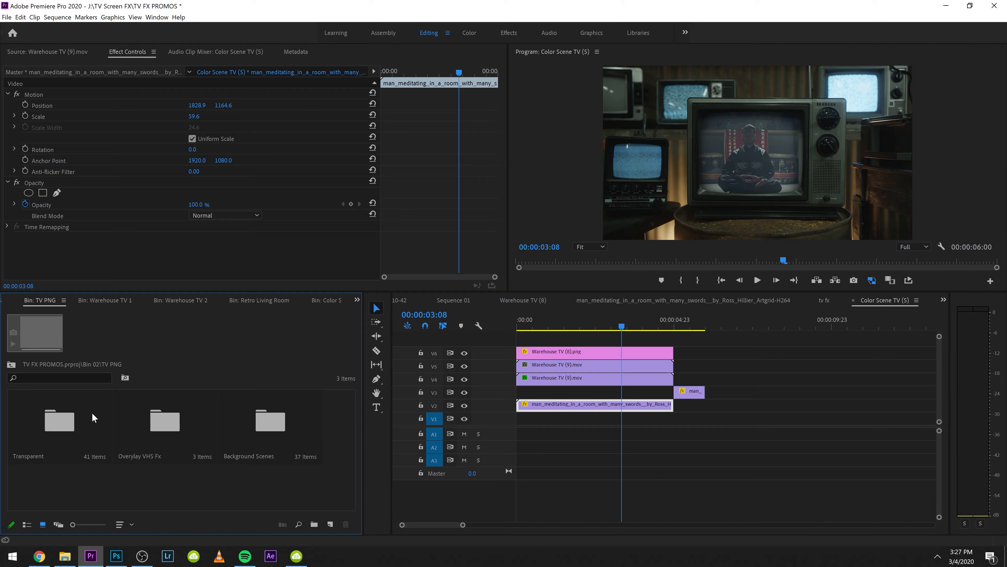
pyautogui.doubleClick(131, 427)
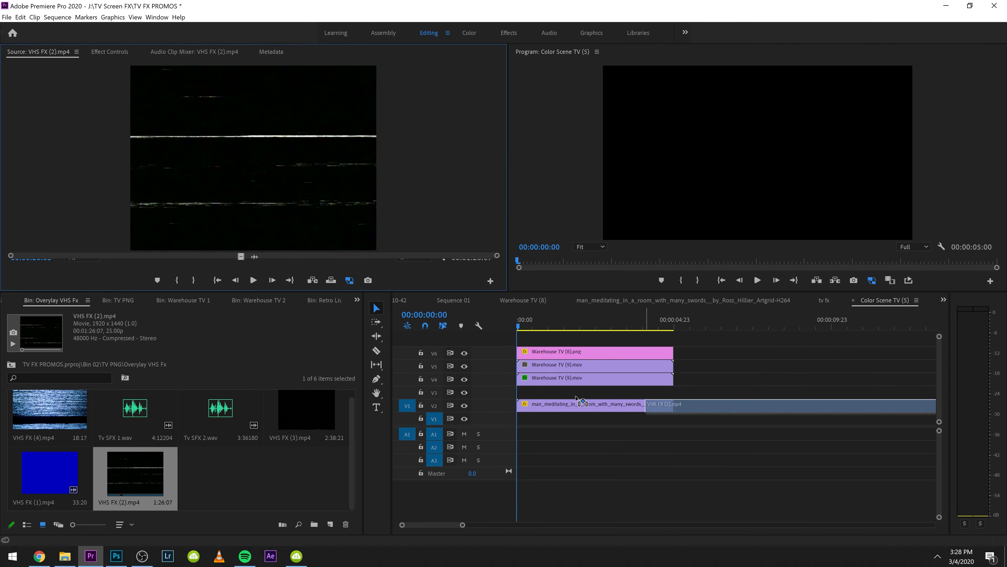
pyautogui.moveTo(650, 405); pyautogui.dragTo(658, 391)
# Step: Cut VHS FX (2).mp4 where the Warehouse TV clips end and delete the excess portion
pyautogui.press('c')
pyautogui.click(676, 391)
pyautogui.press('v')
pyautogui.click(739, 392)
pyautogui.press('Delete')
# Step: Scale the VHS FX (2).mp4 clip to 78 and position it at 1783.3, 1093.0 over the TV screen
pyautogui.click(600, 399)
pyautogui.click(107, 52)
pyautogui.moveTo(195, 117)
pyautogui.mouseDown()
pyautogui.moveTo(173, 116)
pyautogui.moveTo(185, 117)
pyautogui.mouseUp()
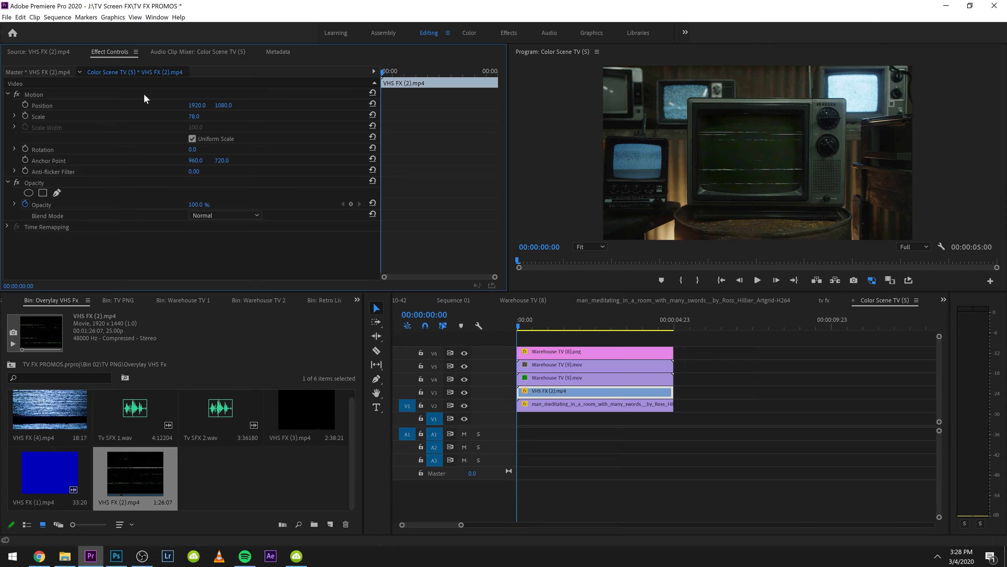
pyautogui.click(155, 98)
pyautogui.moveTo(713, 151); pyautogui.dragTo(702, 152)
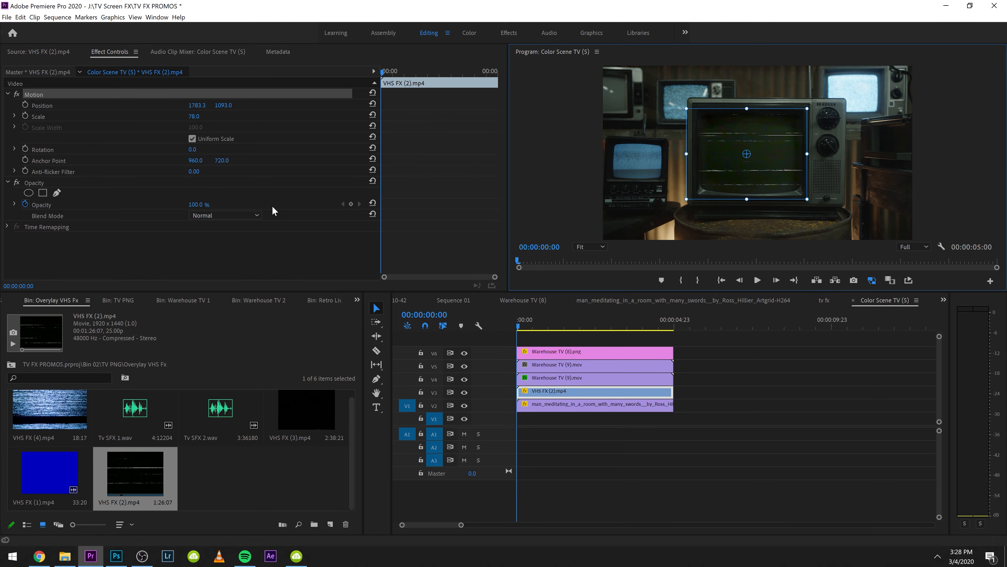
# Step: Set the VHS FX (2).mp4 clip's blend mode to Linear Dodge (Add) and play the composite briefly
pyautogui.click(230, 216)
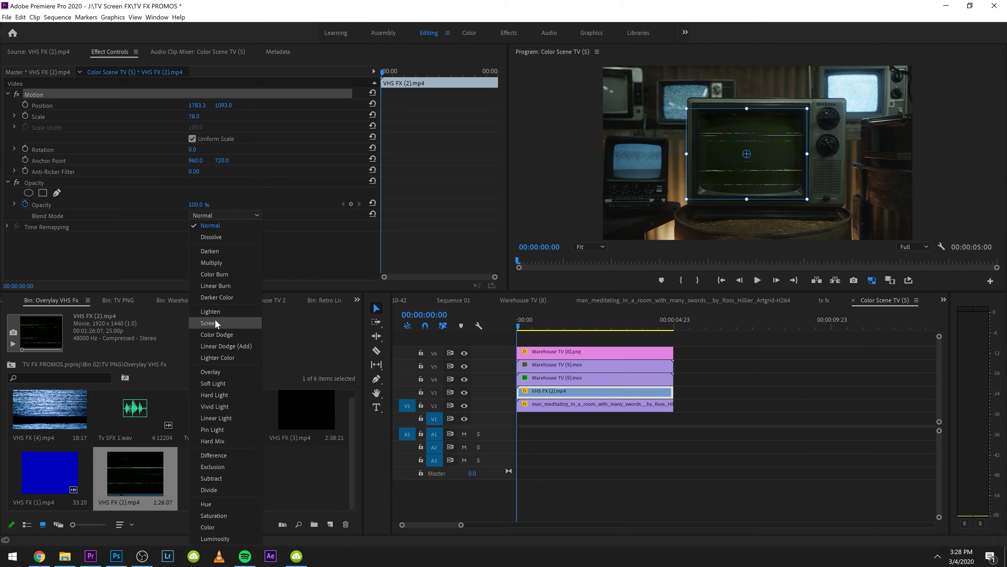
pyautogui.click(224, 345)
pyautogui.click(669, 455)
pyautogui.press('space')
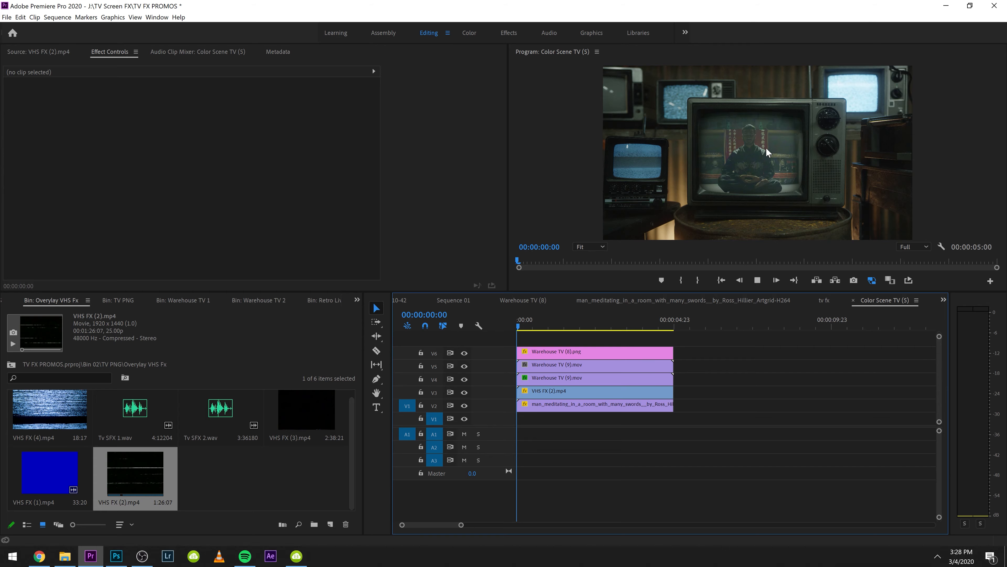
pyautogui.press('space')
# Step: Nest all five stacked clips of the Warehouse TV composite into one sequence and return the playhead to the start
pyautogui.moveTo(722, 341); pyautogui.dragTo(605, 417)
pyautogui.rightClick(586, 390)
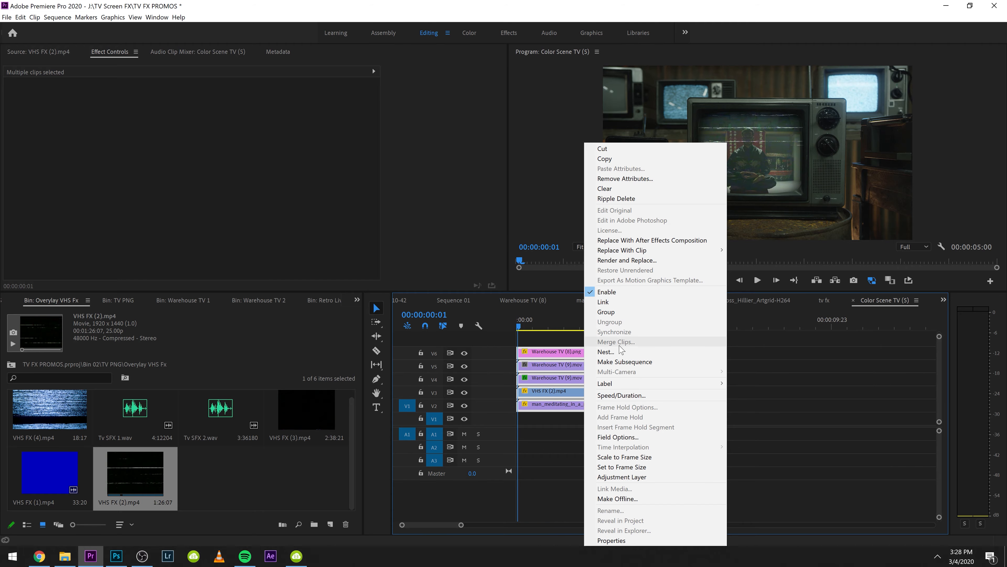
pyautogui.click(616, 352)
pyautogui.press('Return')
pyautogui.moveTo(524, 325); pyautogui.dragTo(469, 341)
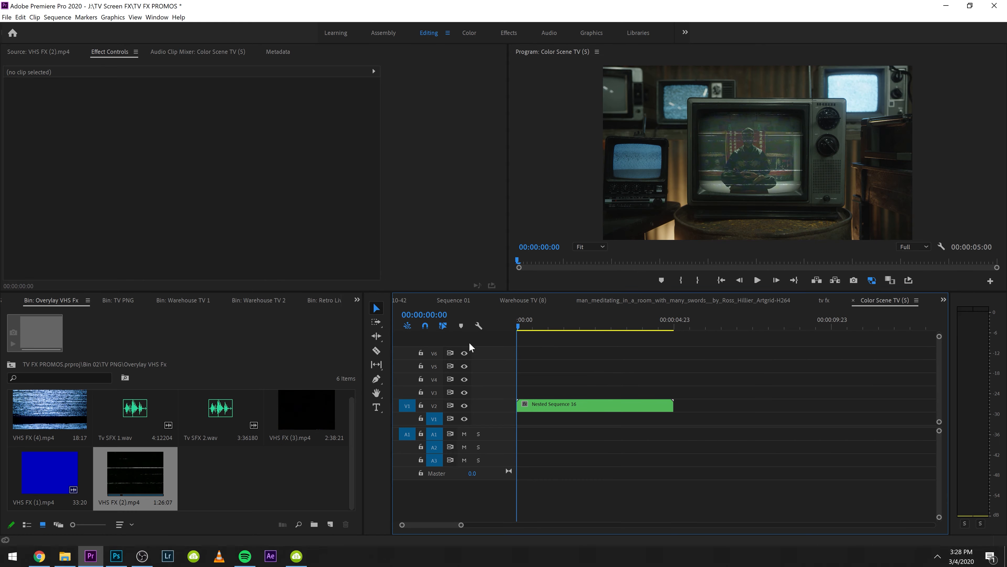
# Step: Keyframe Scale and Position on the nested clip from its first frame, starting Scale at 100, and play the zoom-in
pyautogui.click(535, 407)
pyautogui.click(24, 116)
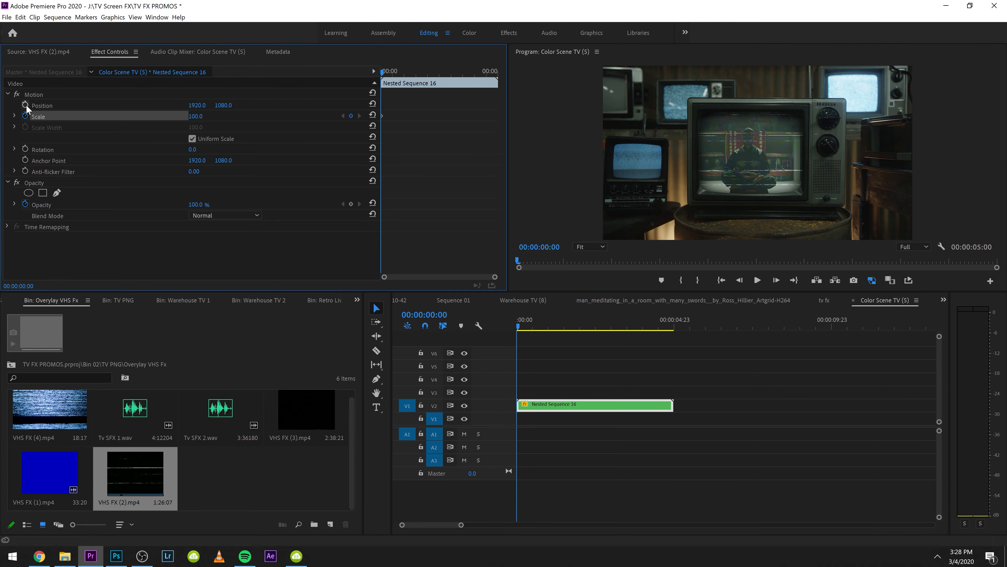
pyautogui.click(25, 104)
pyautogui.moveTo(402, 73); pyautogui.dragTo(442, 72)
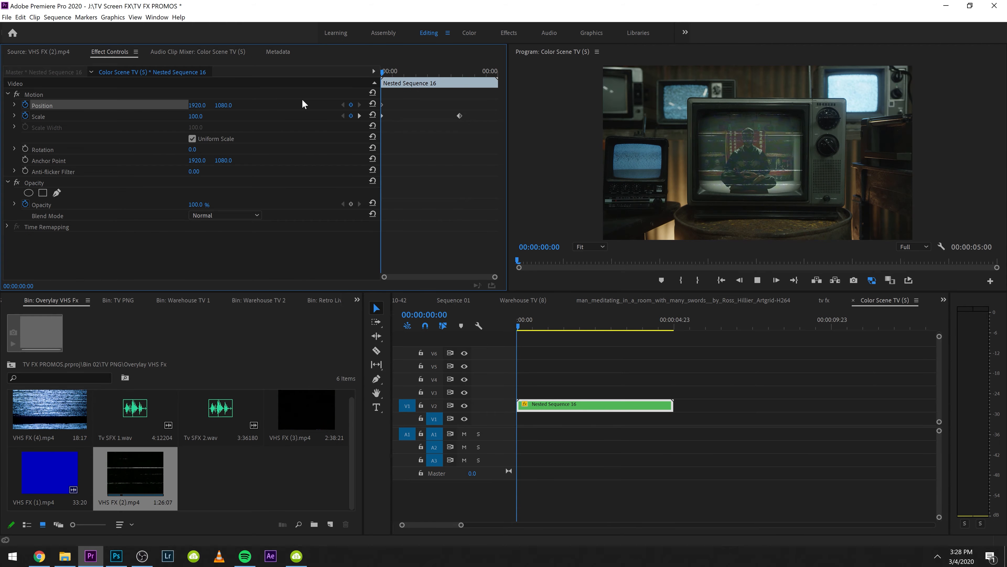
pyautogui.press('space')
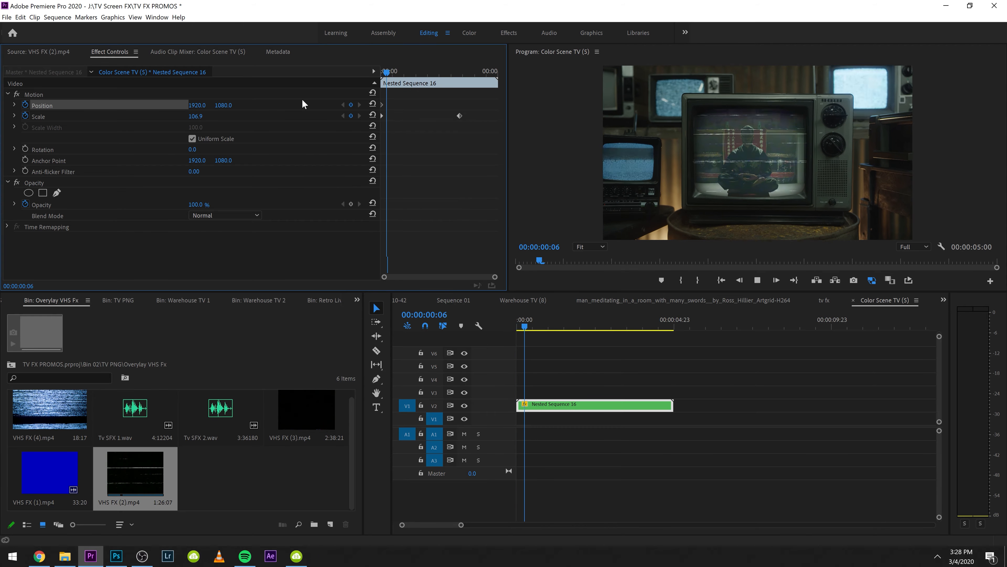
pyautogui.press('space')
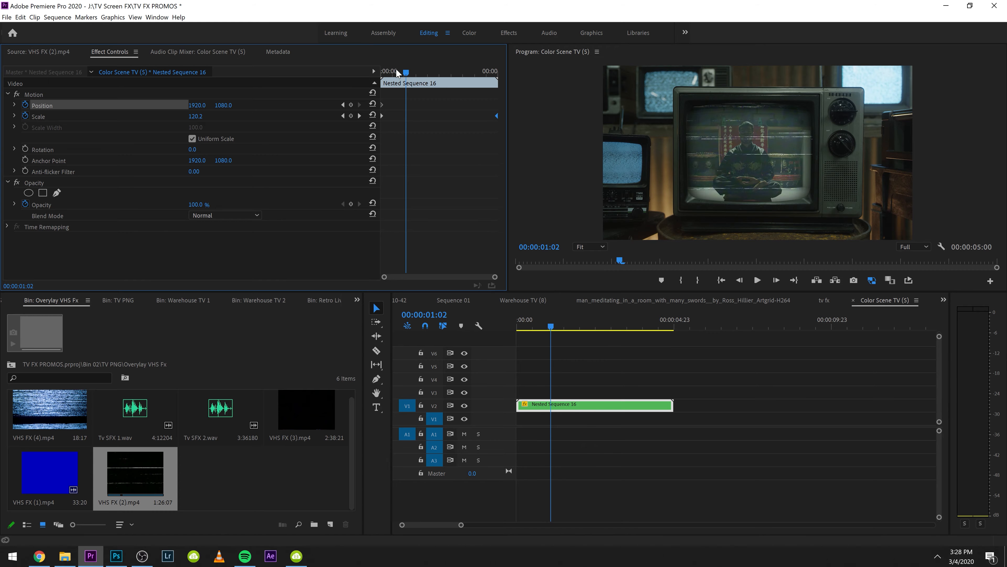
pyautogui.press('space')
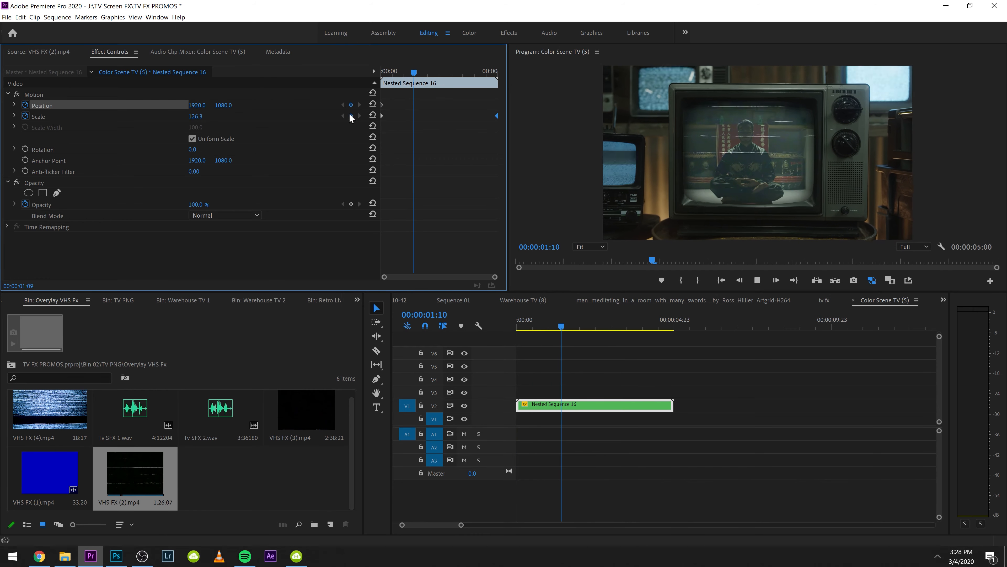
pyautogui.press('space')
# Step: Animate the nested clip's Scale from 193 at its start to 100 at its end and play the zoom-out
pyautogui.moveTo(382, 115); pyautogui.dragTo(352, 122)
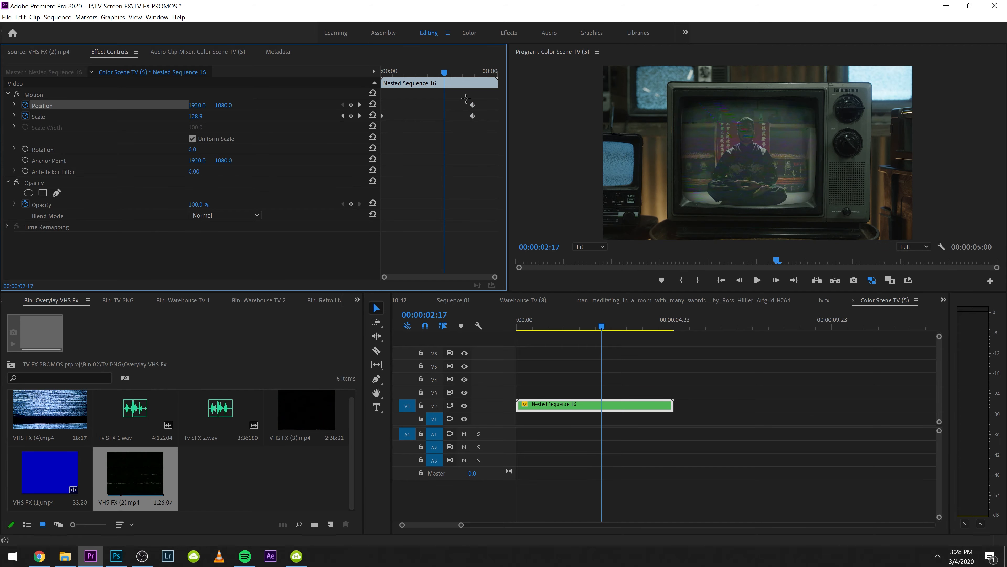
pyautogui.click(343, 104)
pyautogui.click(343, 104)
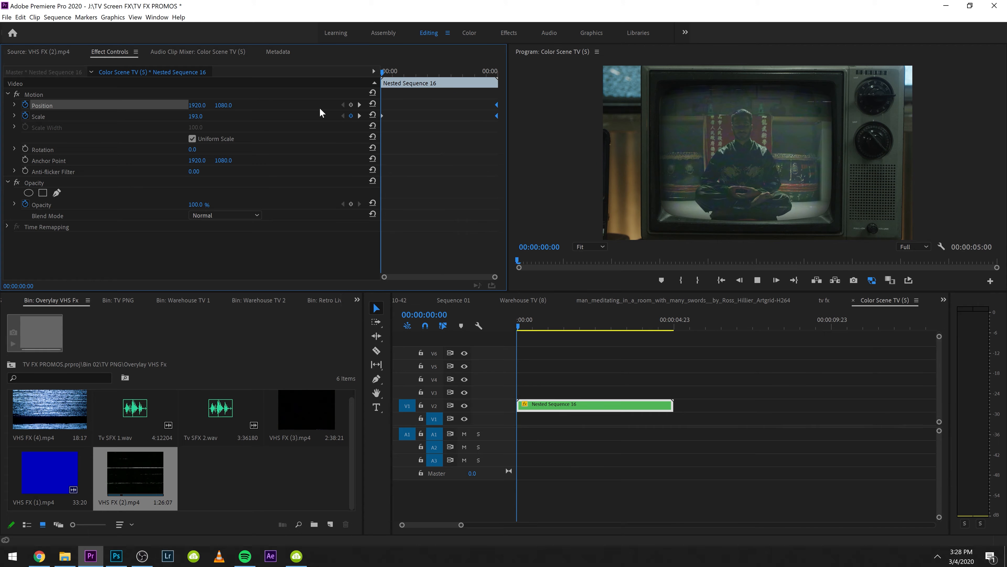
pyautogui.press('space')
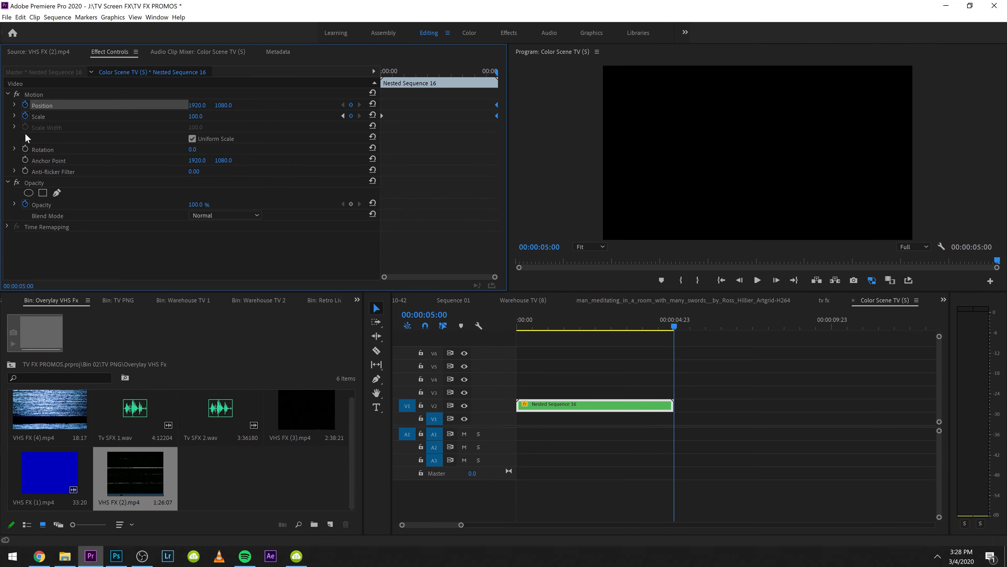
pyautogui.moveTo(544, 316); pyautogui.dragTo(595, 314)
pyautogui.click(577, 316)
pyautogui.press('space')
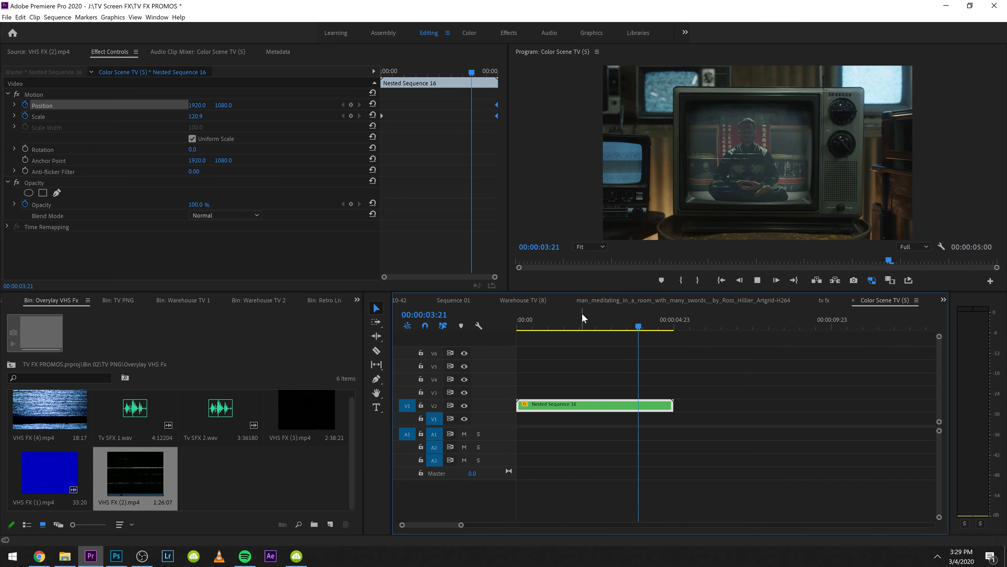
pyautogui.press('space')
# Step: Open the Retro Living Room bin and preview Retro Living Room (2).mov
pyautogui.click(11, 364)
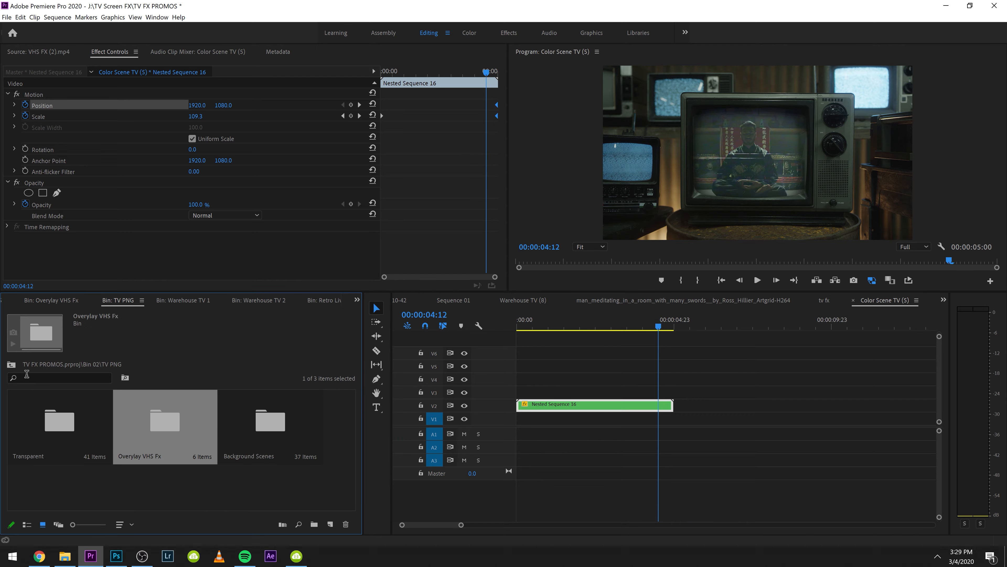
pyautogui.click(9, 370)
pyautogui.doubleClick(128, 406)
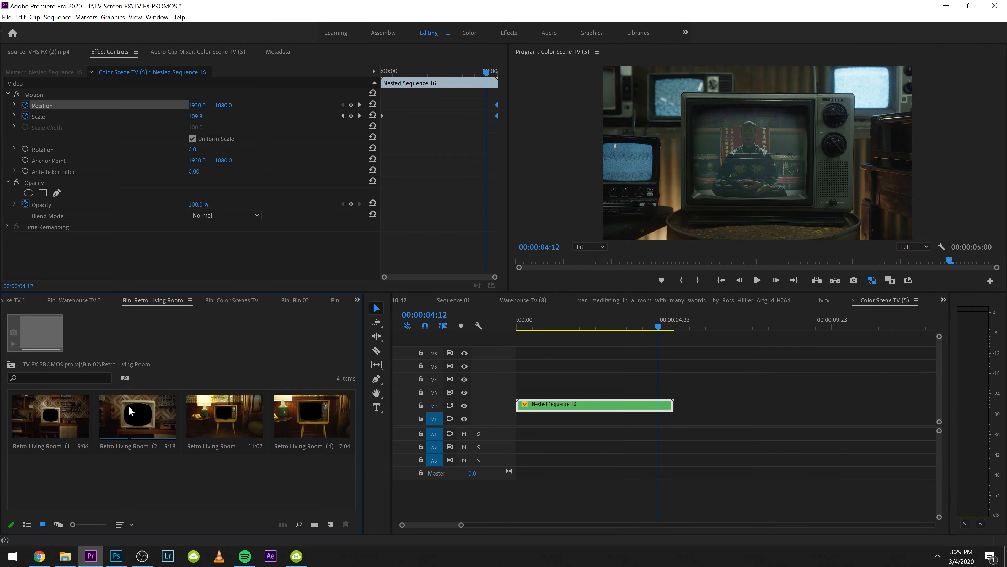
pyautogui.doubleClick(123, 416)
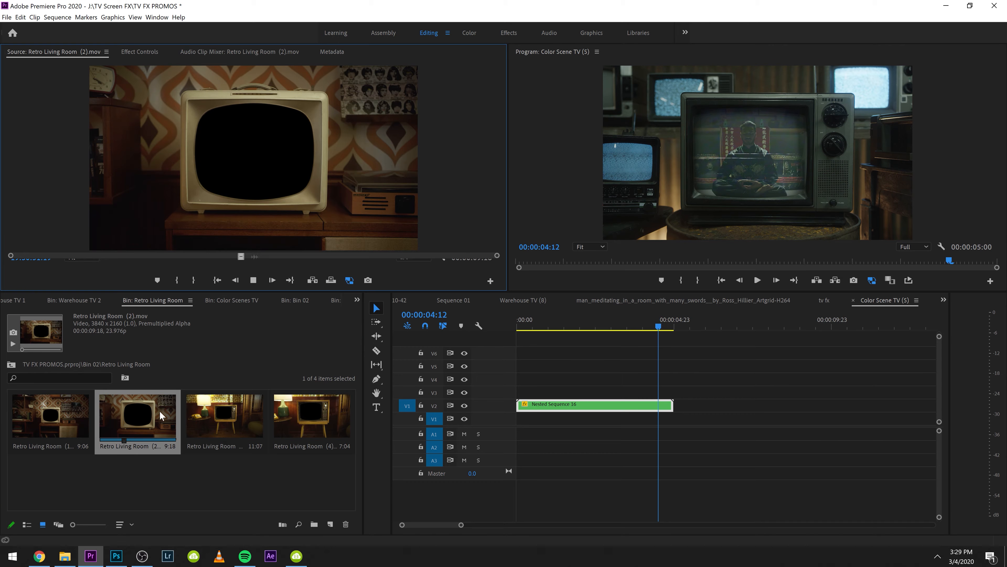
# Step: Place Retro Living Room (3).mov at the start of V4 and delete the nested clip from the timeline
pyautogui.click(204, 417)
pyautogui.doubleClick(222, 447)
pyautogui.moveTo(219, 426); pyautogui.dragTo(512, 379)
pyautogui.press('Delete')
pyautogui.moveTo(571, 330); pyautogui.dragTo(1, 344)
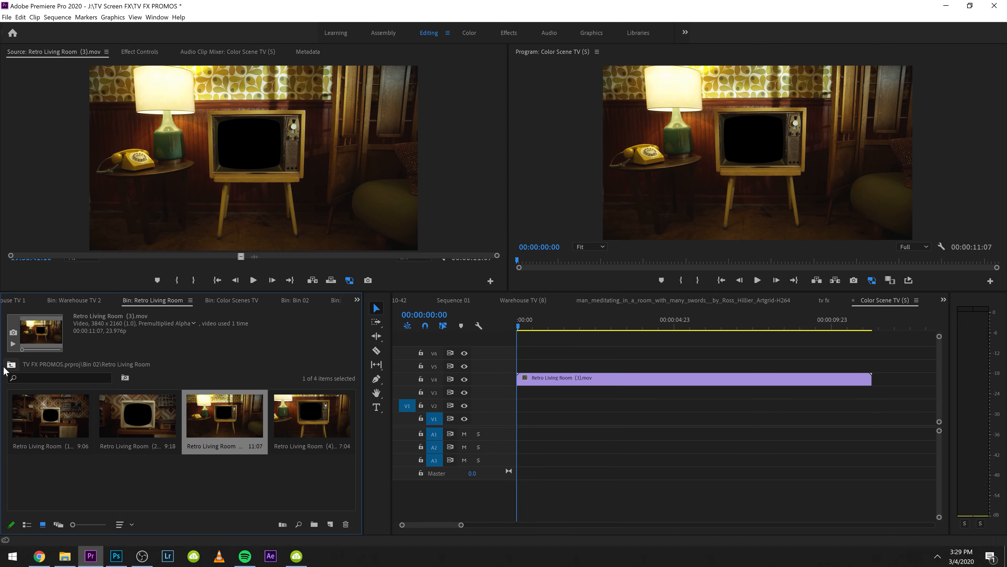
# Step: Place Warehouse TV (1).png from the Warehouse TV 2 bin on V3 beneath Retro Living Room (3).mov, matching its length
pyautogui.click(10, 363)
pyautogui.doubleClick(193, 421)
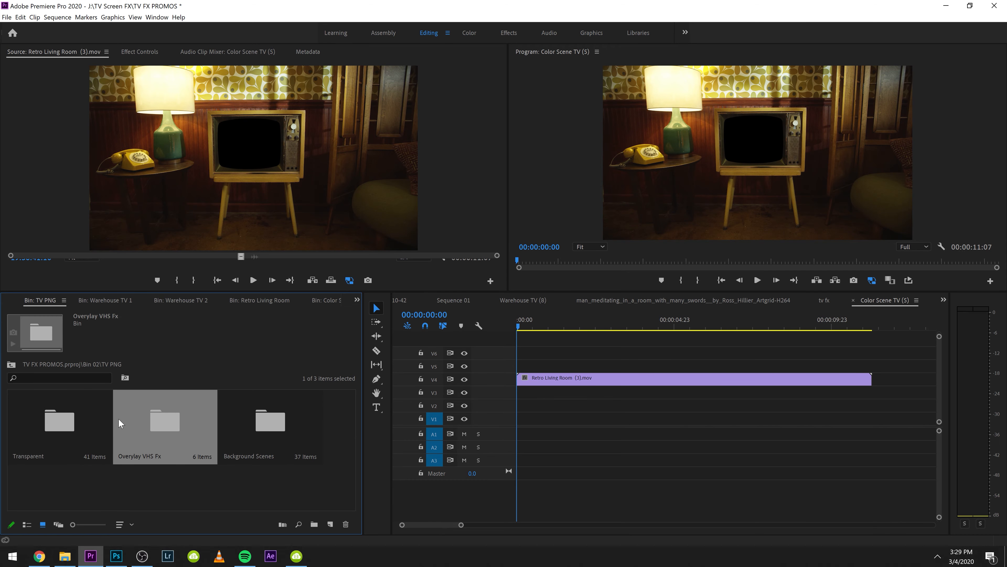
pyautogui.doubleClick(134, 415)
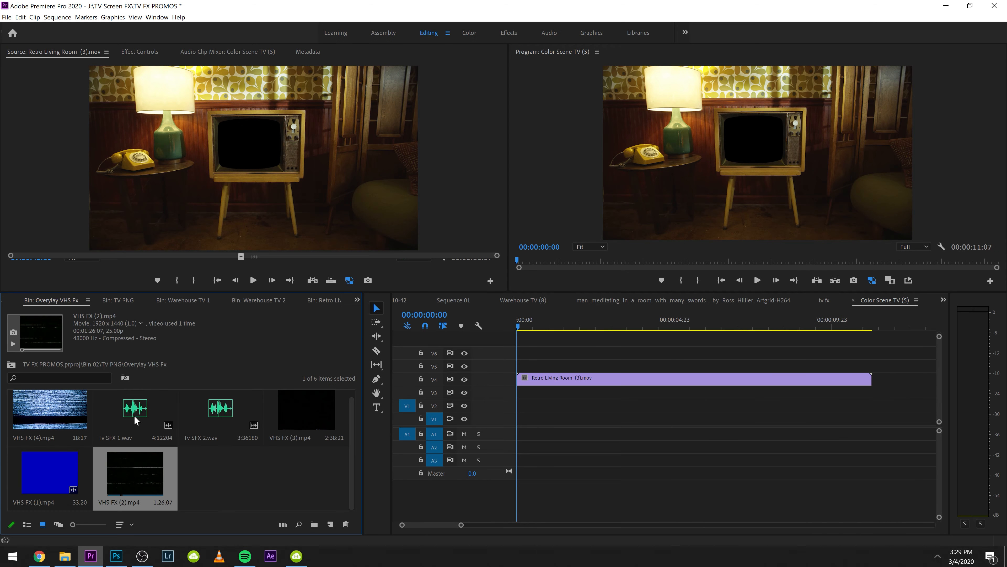
pyautogui.click(12, 363)
pyautogui.click(12, 363)
pyautogui.doubleClick(328, 421)
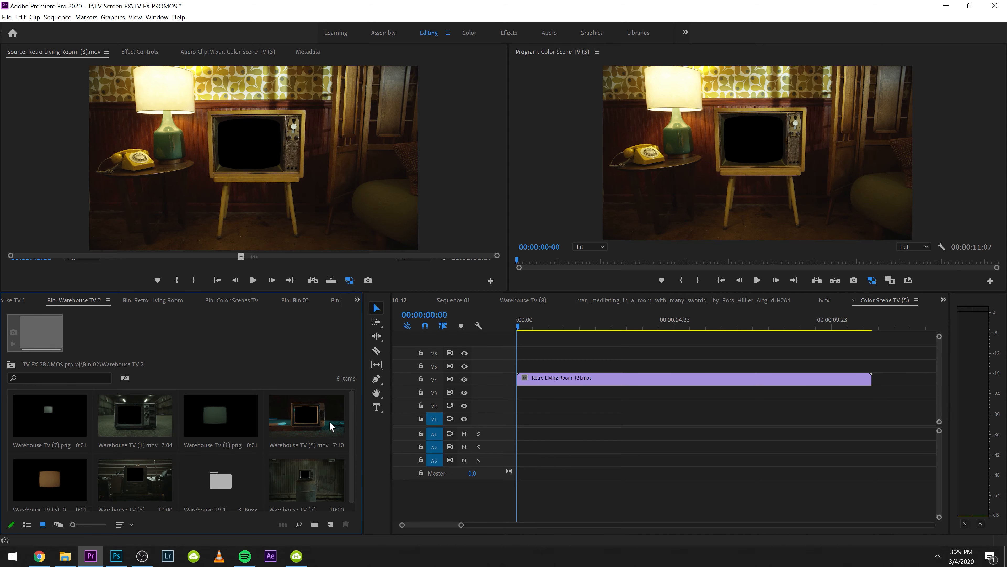
pyautogui.moveTo(212, 420); pyautogui.dragTo(842, 394)
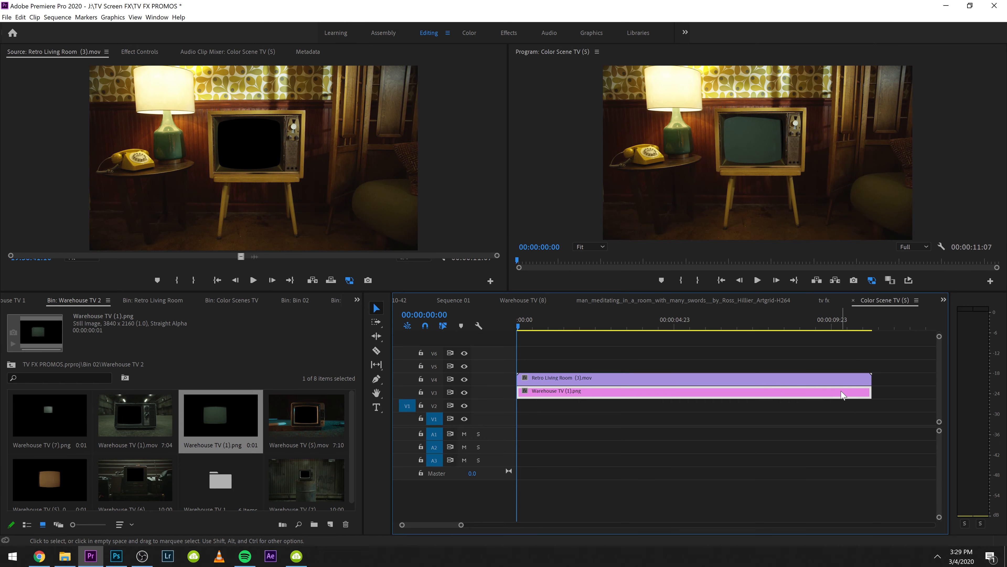
# Step: Scale down and reposition the Warehouse TV (1).png glass overlay to cover the living room TV's screen
pyautogui.click(140, 52)
pyautogui.moveTo(194, 116); pyautogui.dragTo(104, 111)
pyautogui.click(75, 95)
pyautogui.moveTo(740, 174); pyautogui.dragTo(750, 163)
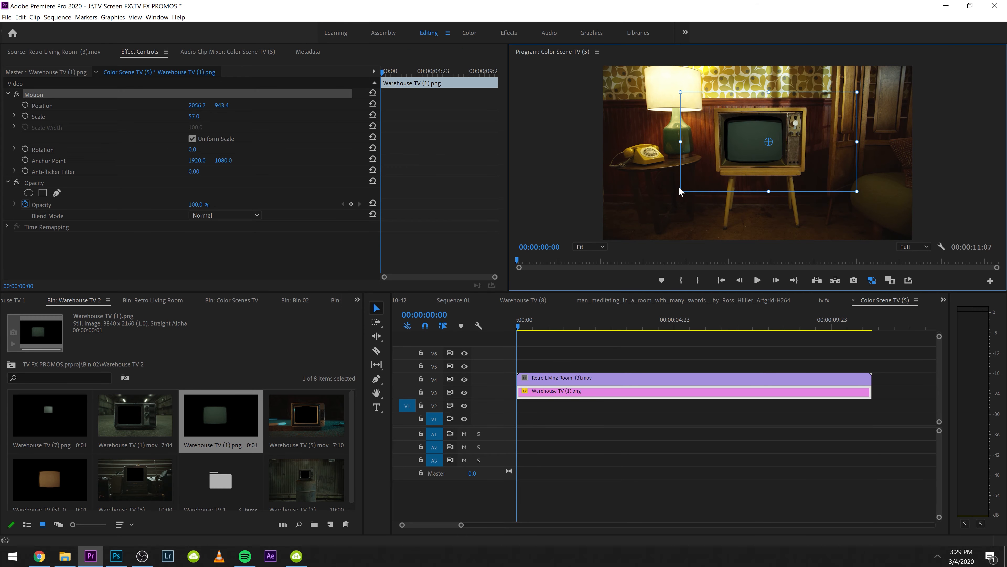
pyautogui.moveTo(678, 191); pyautogui.dragTo(657, 204)
pyautogui.moveTo(749, 198); pyautogui.dragTo(753, 198)
pyautogui.click(473, 496)
pyautogui.click(15, 366)
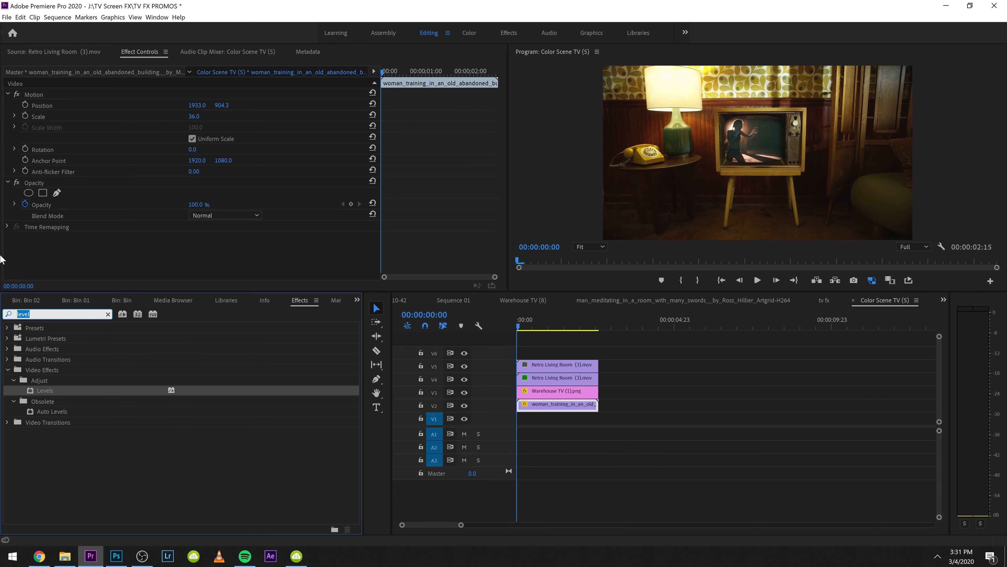
# Step: Apply Lens Distortion to the woman training clip on V2 and set its Curvature to 56
pyautogui.write('distor')
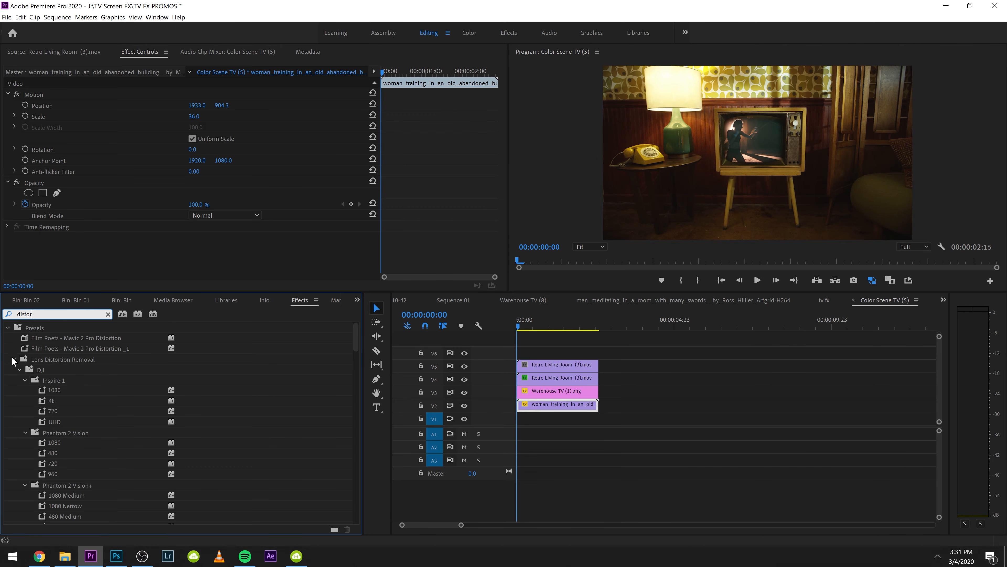
pyautogui.click(12, 359)
pyautogui.scroll(-1, 89, 445)
pyautogui.moveTo(58, 414); pyautogui.dragTo(555, 404)
pyautogui.scroll(-3, 158, 238)
pyautogui.moveTo(193, 198)
pyautogui.mouseDown()
pyautogui.moveTo(238, 197)
pyautogui.moveTo(159, 197)
pyautogui.moveTo(238, 197)
pyautogui.moveTo(181, 201)
pyautogui.mouseUp()
# Step: Scale the woman training clip to 40.2, position it at 1920.0, 917.3 over the TV screen, and play the composite
pyautogui.scroll(3, 147, 145)
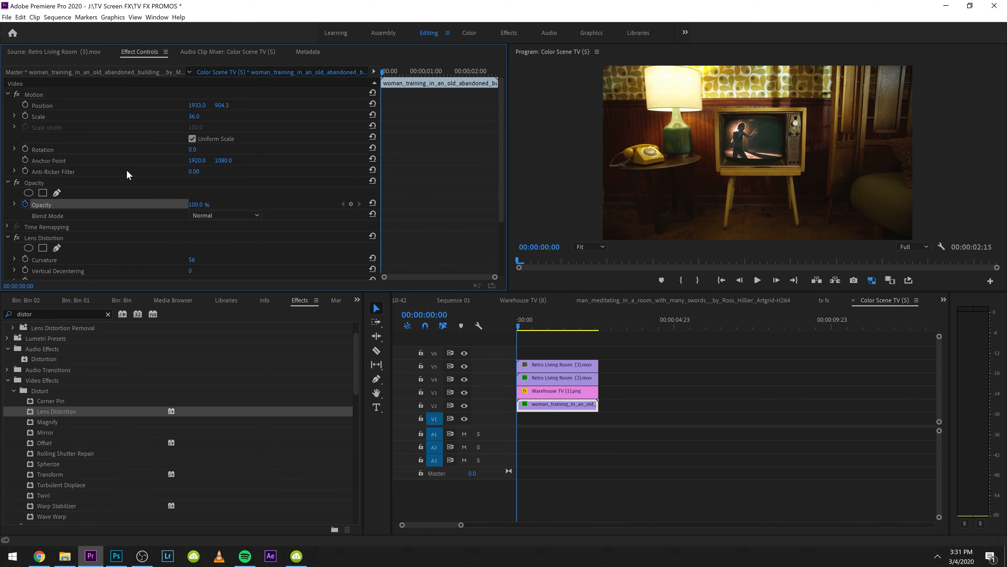
pyautogui.click(52, 92)
pyautogui.moveTo(763, 154); pyautogui.dragTo(760, 168)
pyautogui.press('space')
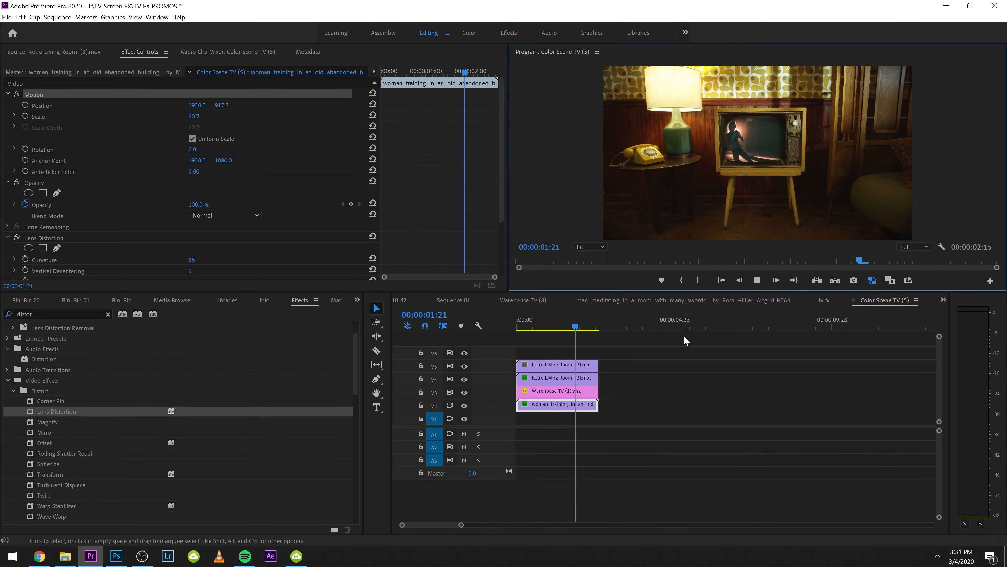
pyautogui.press('space')
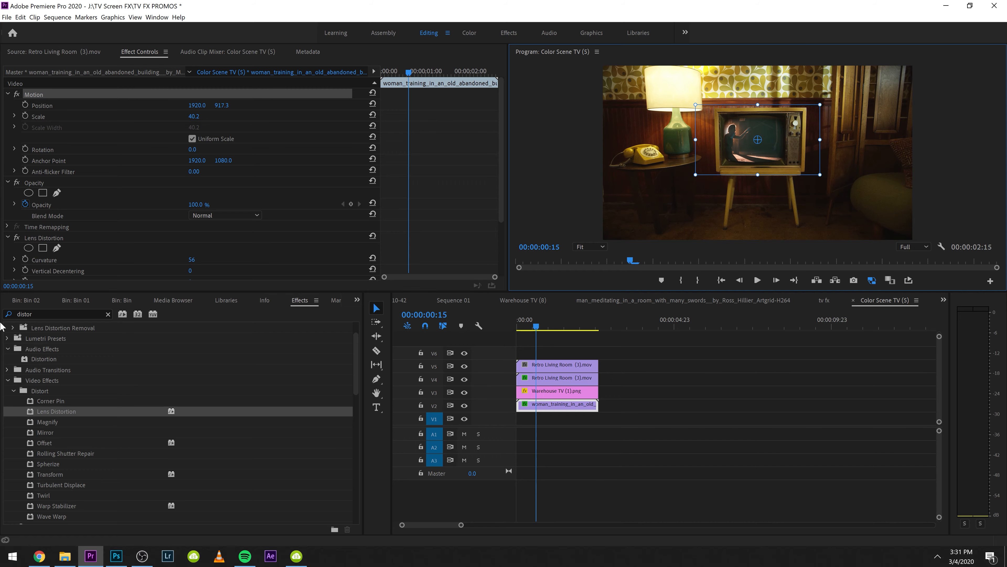
# Step: Place TV 05.png from the Transparent bin inside TV PNG on V5, after the Retro Living Room composite
pyautogui.click(13, 303)
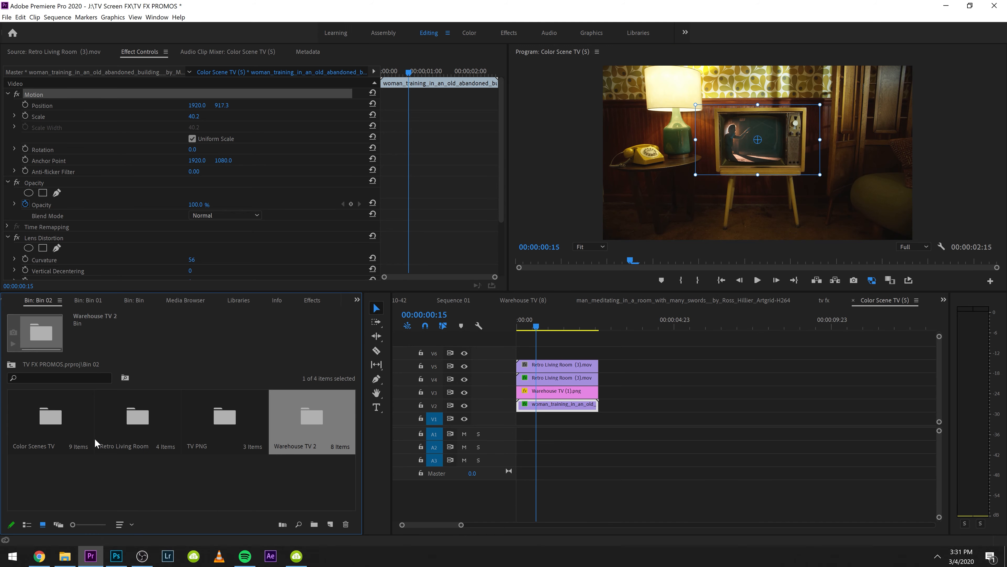
pyautogui.moveTo(658, 348); pyautogui.dragTo(565, 430)
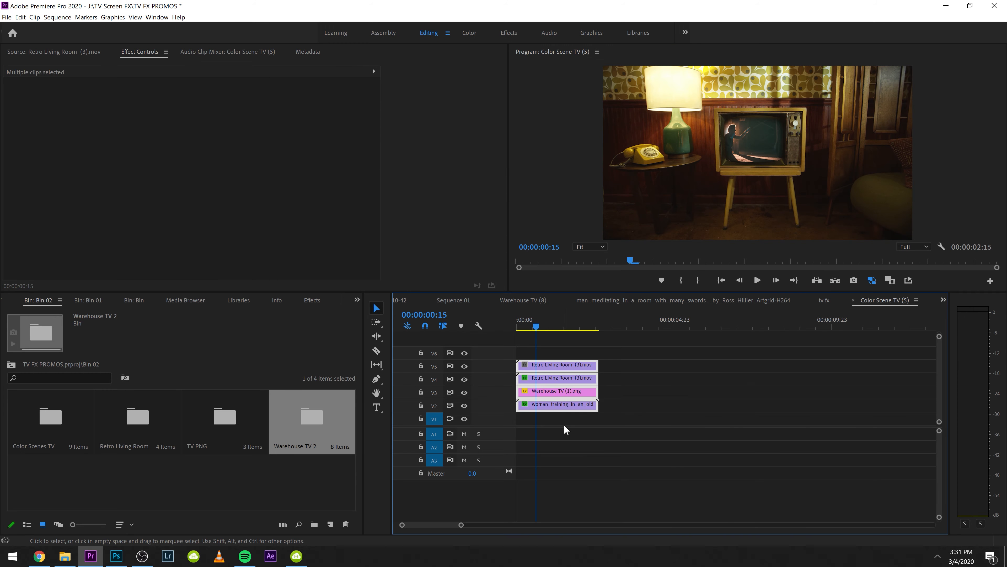
pyautogui.doubleClick(225, 421)
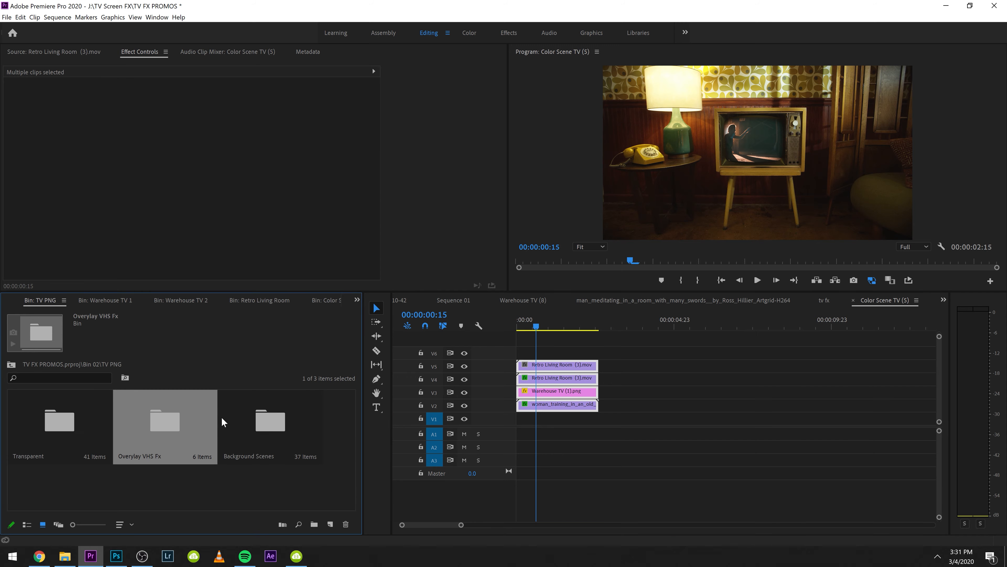
pyautogui.doubleClick(47, 427)
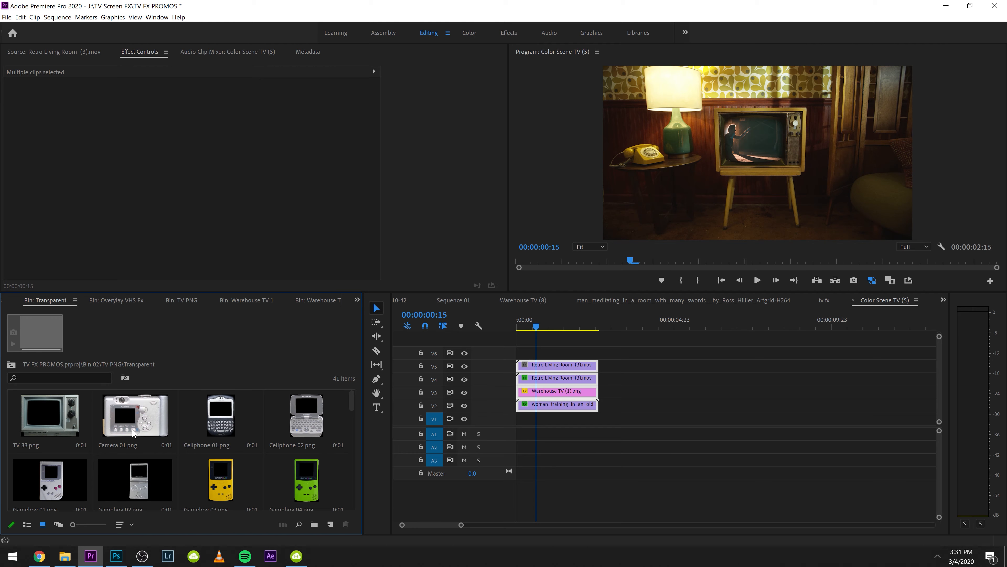
pyautogui.scroll(-3, 132, 428)
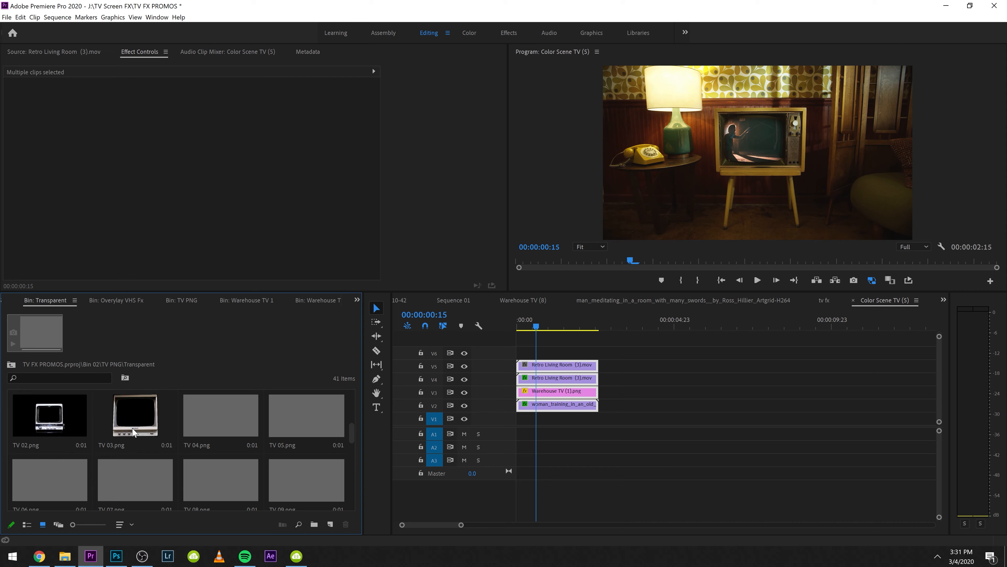
pyautogui.moveTo(301, 416); pyautogui.dragTo(736, 365)
pyautogui.click(652, 321)
# Step: Scale the TV 05.png clip to 37 and position it at 1920.0, 1061.0
pyautogui.click(648, 367)
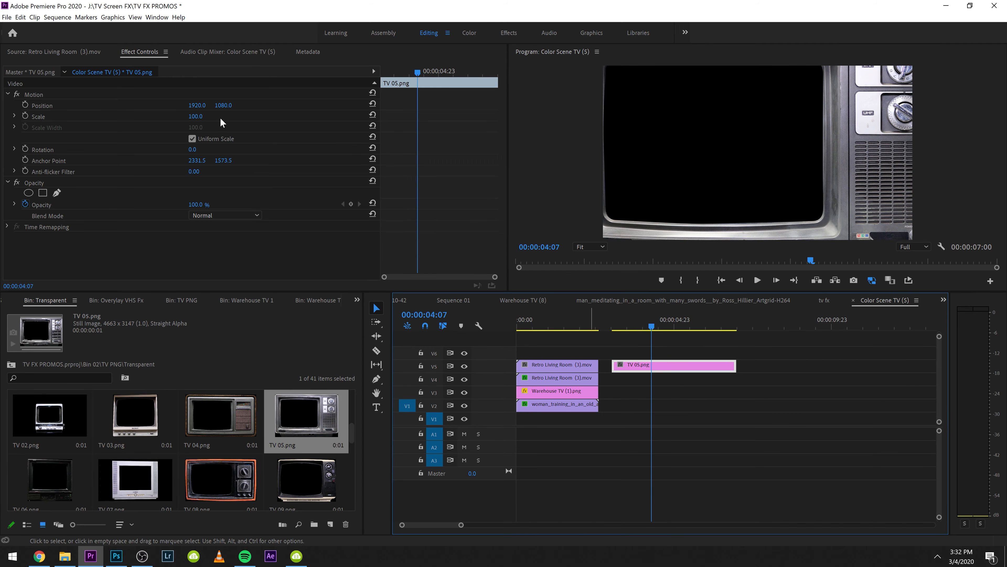
pyautogui.moveTo(196, 116); pyautogui.dragTo(216, 117)
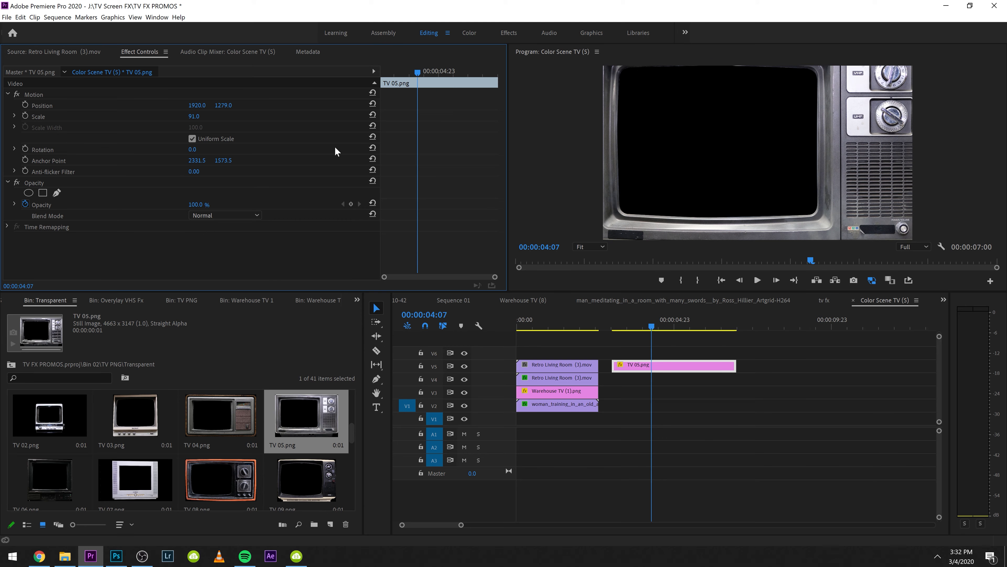
pyautogui.click(671, 365)
pyautogui.moveTo(216, 105); pyautogui.dragTo(133, 105)
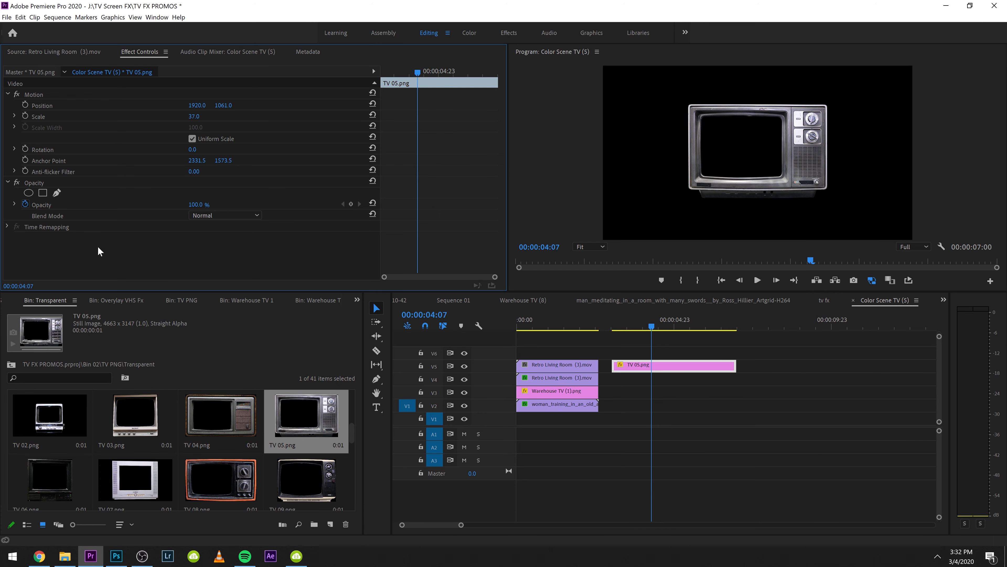
# Step: Return to Bin 02 and move the woman training clip to V4, directly beneath the start of TV 05.png
pyautogui.click(11, 363)
pyautogui.click(11, 364)
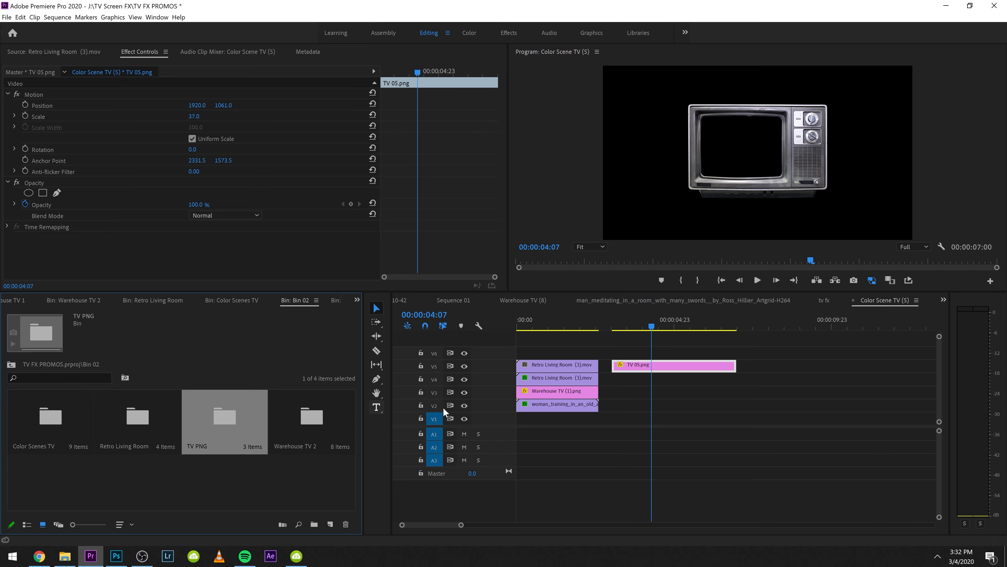
pyautogui.moveTo(528, 407); pyautogui.dragTo(636, 378)
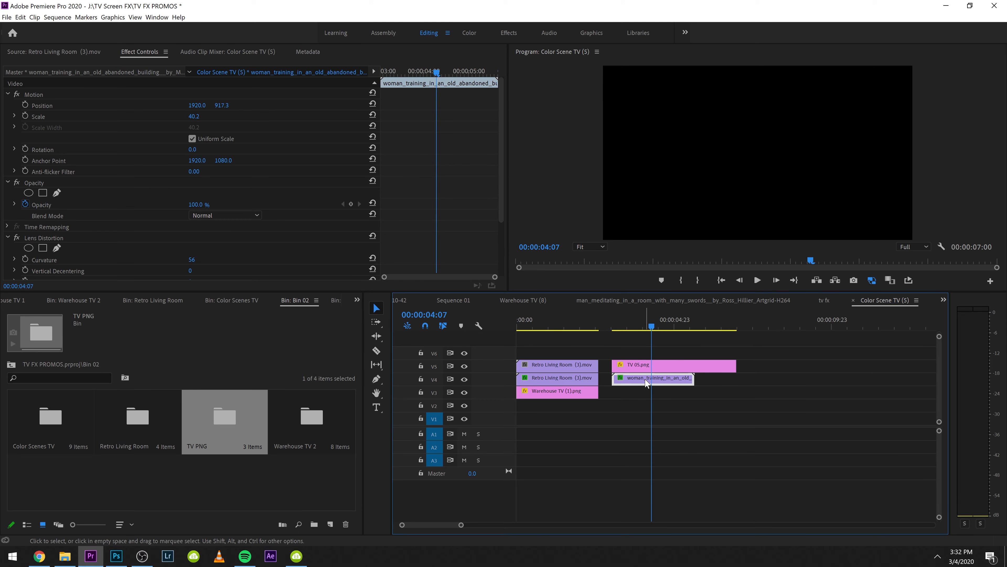
# Step: Scale the woman training clip to 46.2 and position it at 1711.7, 1001.9 behind the screen opening of TV 05.png
pyautogui.click(83, 236)
pyautogui.click(717, 398)
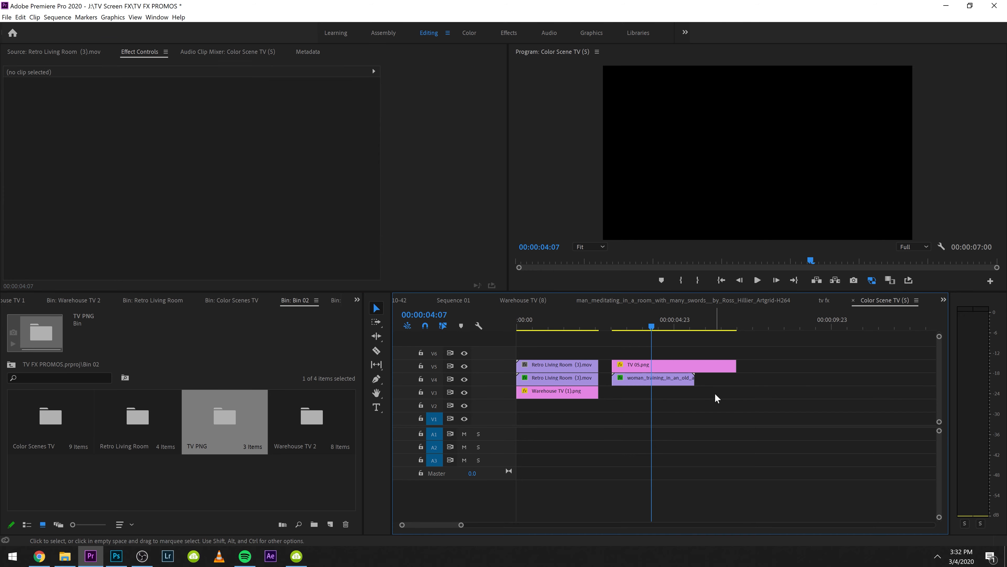
pyautogui.click(649, 327)
pyautogui.click(648, 364)
pyautogui.click(649, 379)
pyautogui.click(64, 96)
pyautogui.moveTo(732, 143); pyautogui.dragTo(715, 149)
pyautogui.moveTo(801, 178)
pyautogui.mouseDown()
pyautogui.moveTo(816, 189)
pyautogui.moveTo(798, 177)
pyautogui.mouseUp()
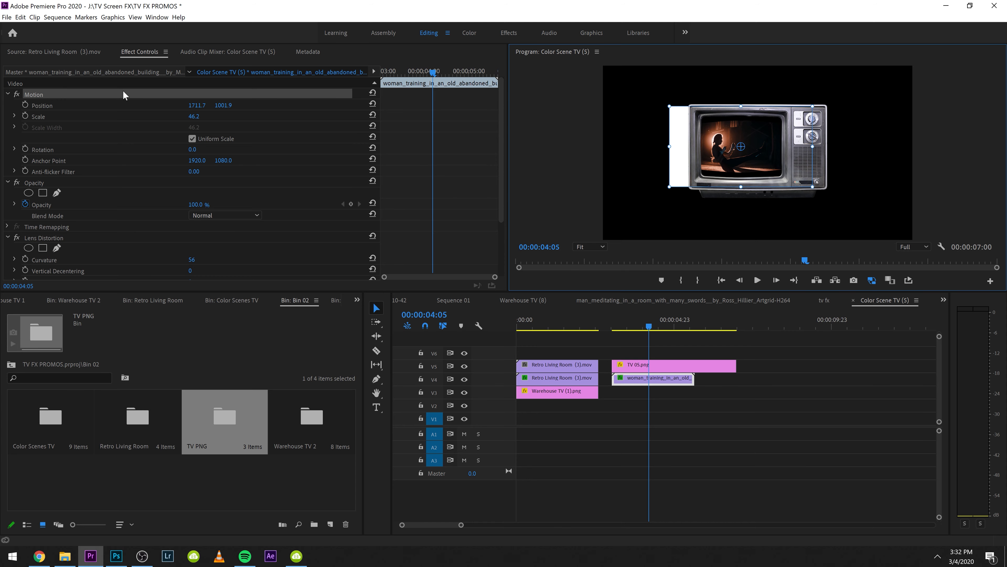
# Step: Add a rectangular opacity mask to the woman training clip and fit its four corners within the TV's frame around the screen
pyautogui.click(43, 193)
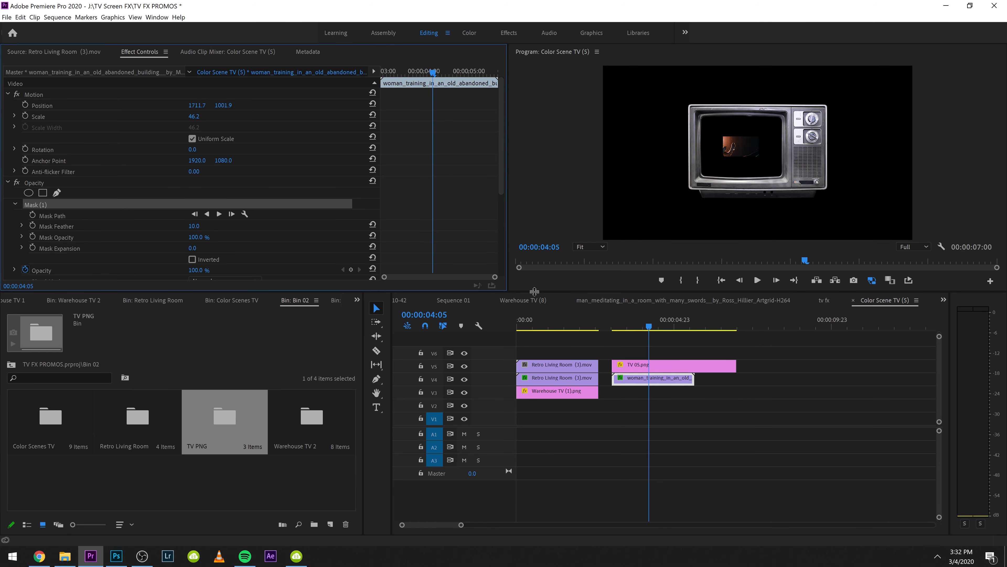
pyautogui.click(58, 204)
pyautogui.moveTo(722, 137); pyautogui.dragTo(697, 108)
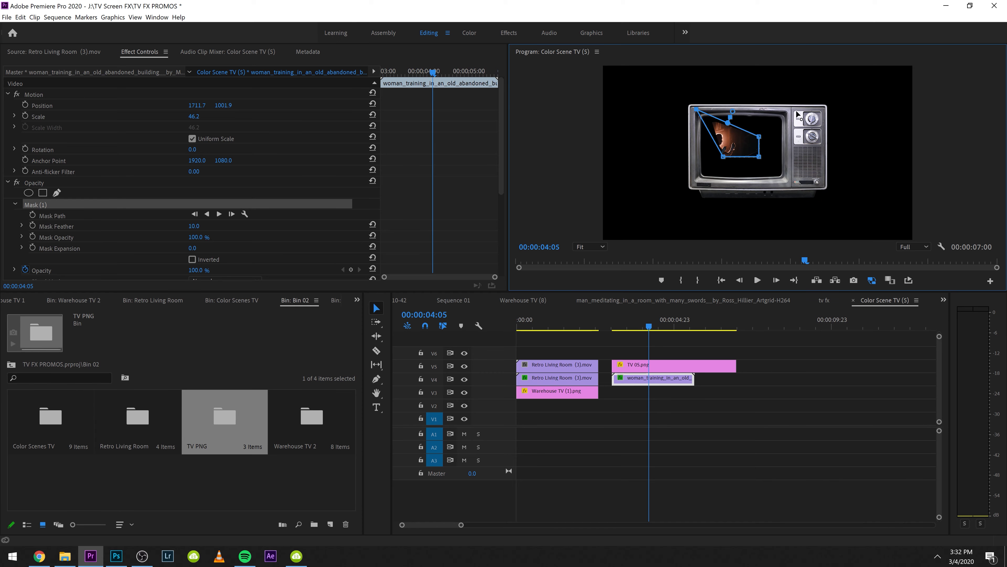
pyautogui.moveTo(759, 137); pyautogui.dragTo(797, 111)
pyautogui.moveTo(758, 157); pyautogui.dragTo(790, 182)
pyautogui.moveTo(720, 159); pyautogui.dragTo(692, 183)
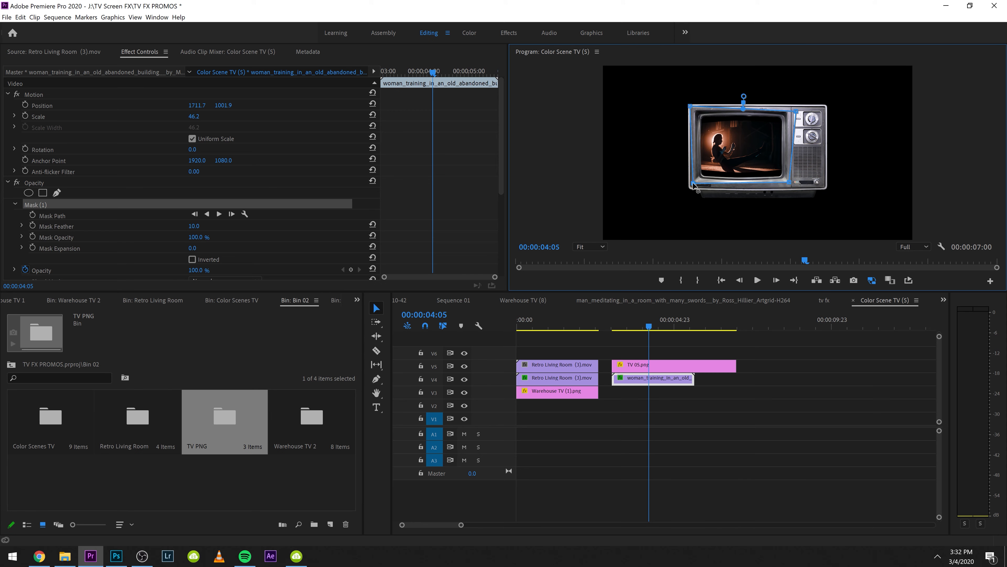
# Step: Inspect the masked TV composite enlarged, and play it back from the start of the clip
pyautogui.press('`')
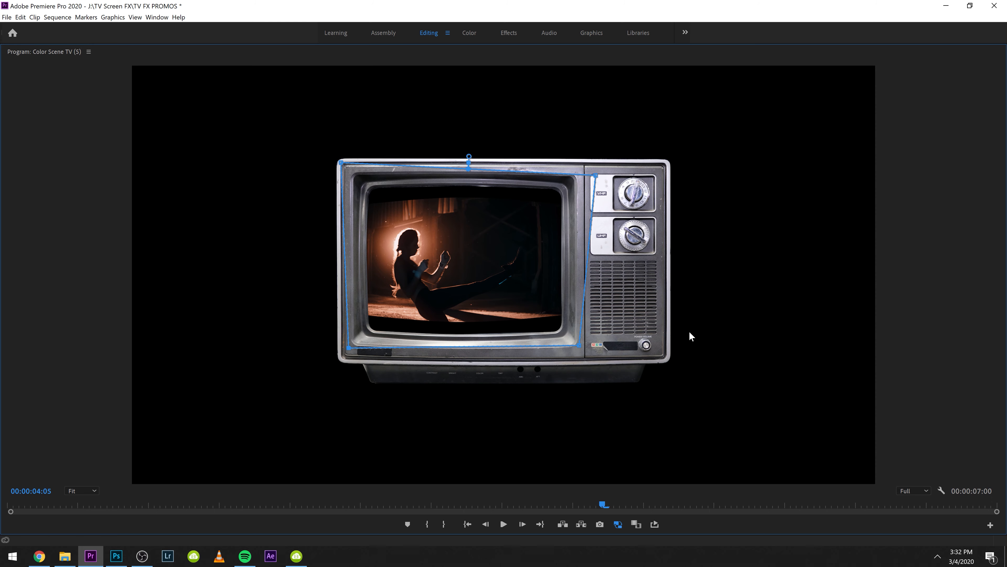
pyautogui.press('`')
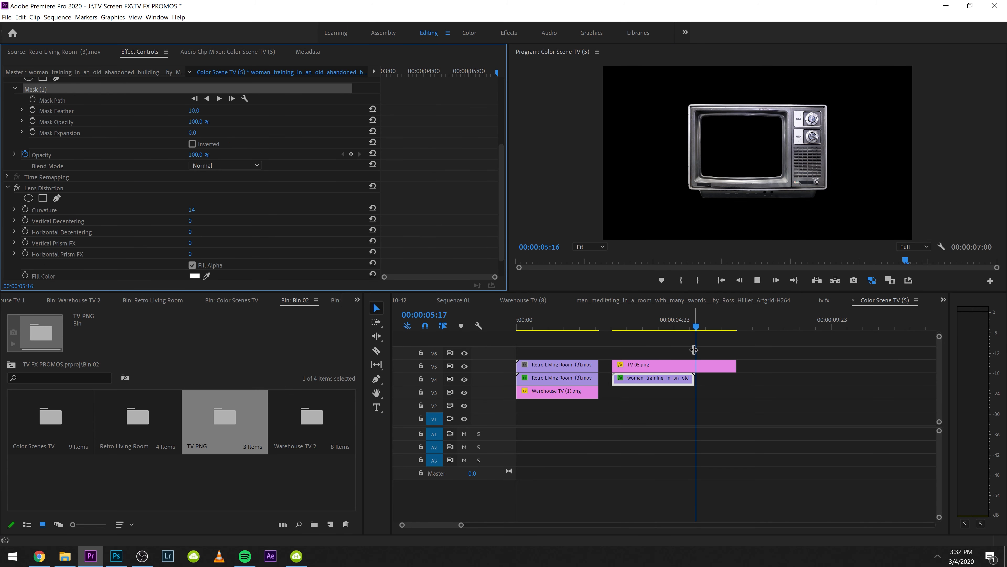
pyautogui.press('space')
pyautogui.click(682, 344)
pyautogui.moveTo(649, 326); pyautogui.dragTo(614, 331)
pyautogui.press('space')
# Step: Trim TV 05.png to the end of the woman training clip by cutting and deleting the excess, and move the training clip to V3
pyautogui.press('c')
pyautogui.click(697, 365)
pyautogui.press('space')
pyautogui.press('v')
pyautogui.click(713, 366)
pyautogui.press('Delete')
pyautogui.moveTo(682, 380); pyautogui.dragTo(680, 390)
pyautogui.click(662, 369)
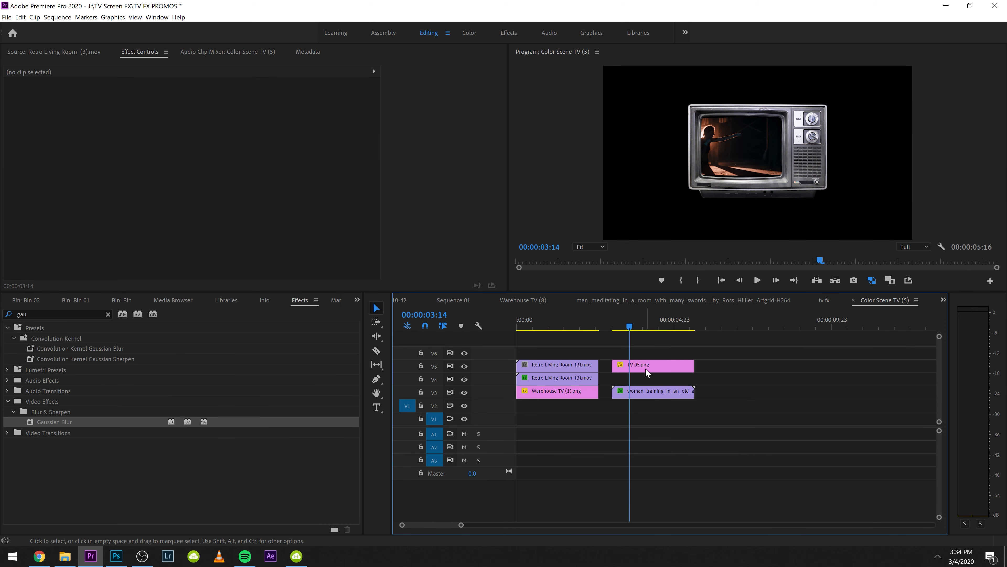
# Step: Play the trimmed composite and nest TV 05.png together with the woman training clip, keeping the default sequence name
pyautogui.press('space')
pyautogui.press('space')
pyautogui.moveTo(718, 350); pyautogui.dragTo(665, 402)
pyautogui.press('n')
pyautogui.press('Return')
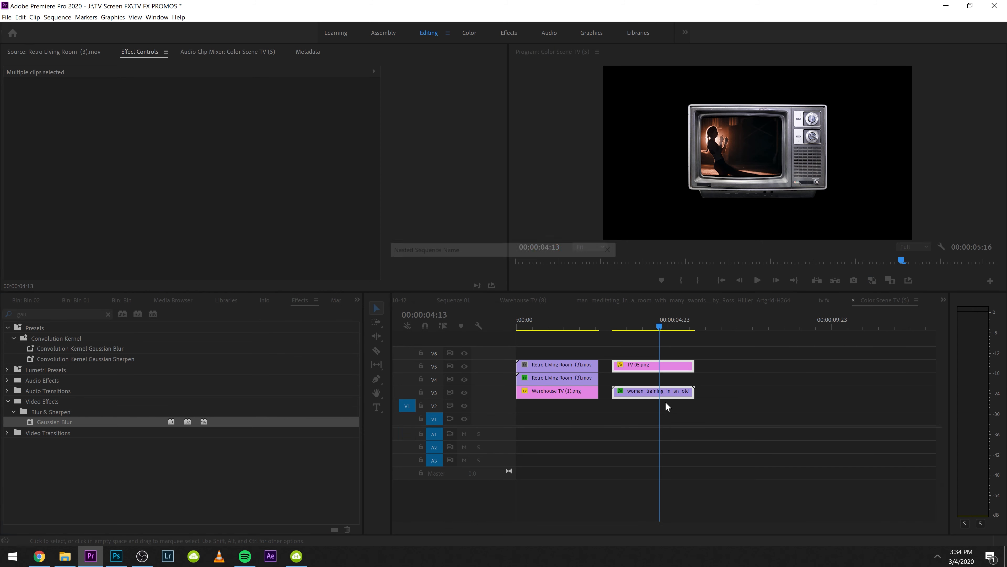
# Step: Start Scale keyframing at the beginning of the nested clip, 00:00:03:01, with a scale of 2
pyautogui.click(651, 392)
pyautogui.click(621, 317)
pyautogui.moveTo(620, 320); pyautogui.dragTo(612, 320)
pyautogui.click(25, 115)
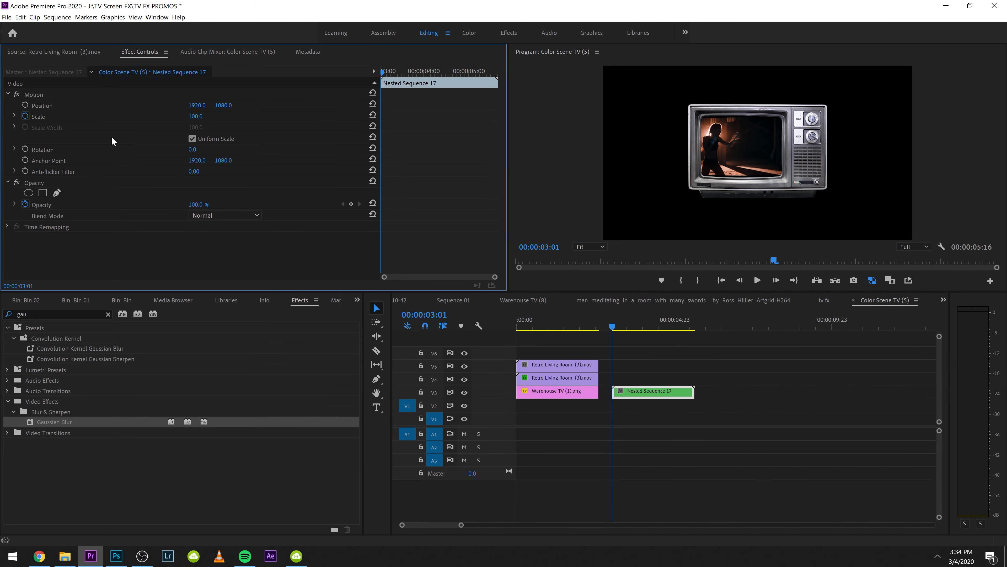
pyautogui.click(196, 116)
pyautogui.write('0')
pyautogui.press('Return')
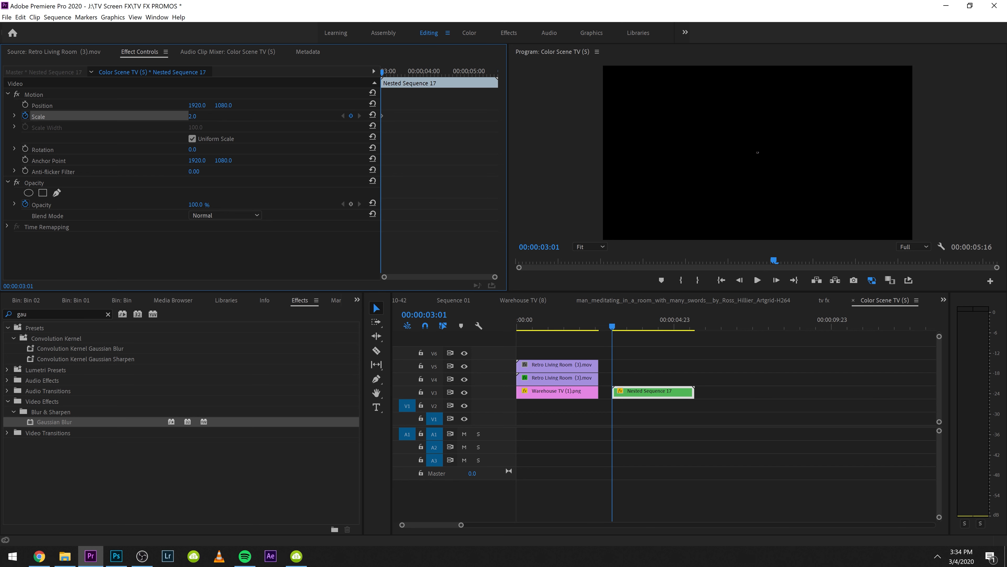
# Step: Add larger Scale keyframes shortly after the nested clip's start and at its end, and play the zoom
pyautogui.click(392, 72)
pyautogui.moveTo(195, 117); pyautogui.dragTo(211, 116)
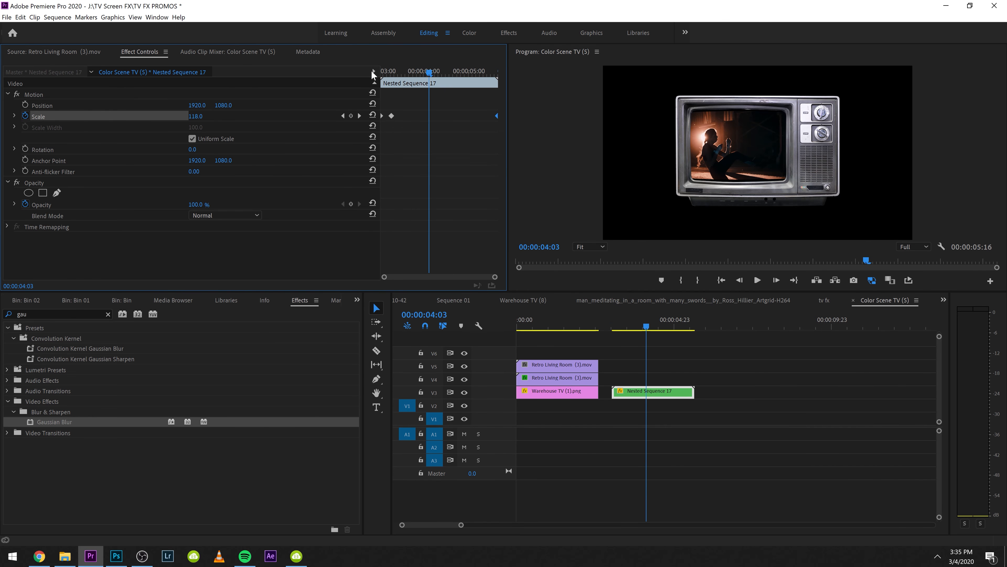
pyautogui.press('space')
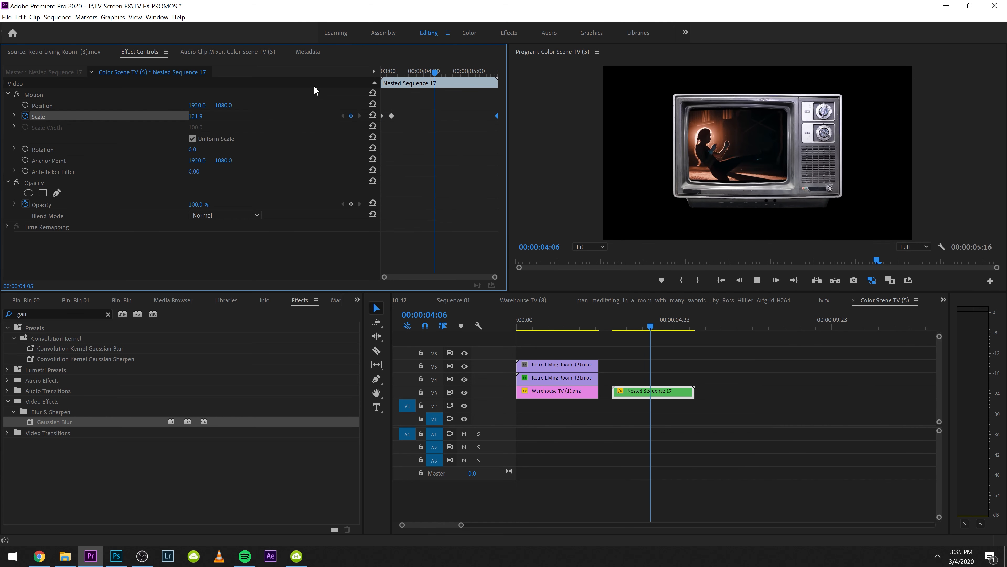
pyautogui.press('space')
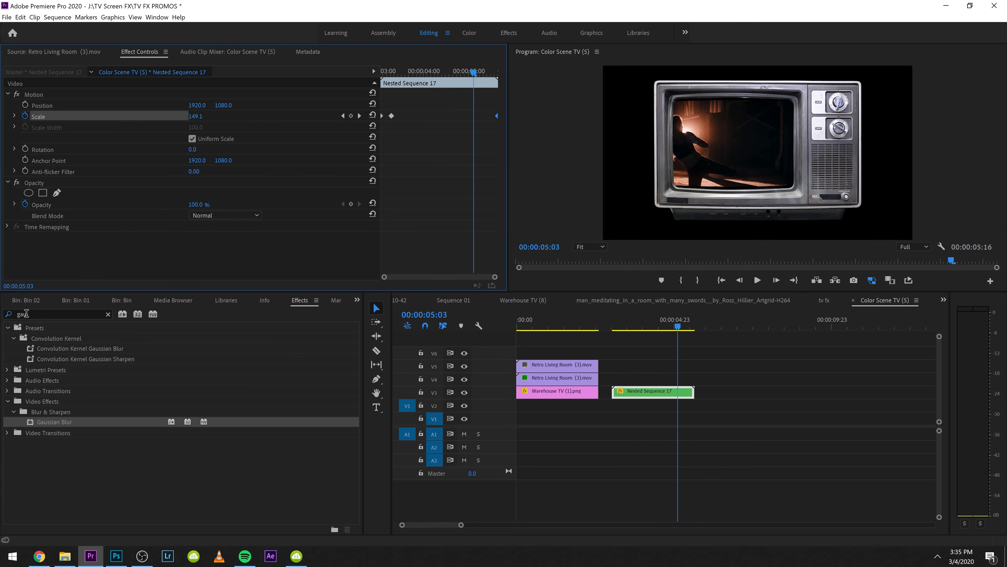
# Step: Create a bright red color matte for the TV composite's background
pyautogui.click(27, 300)
pyautogui.click(330, 524)
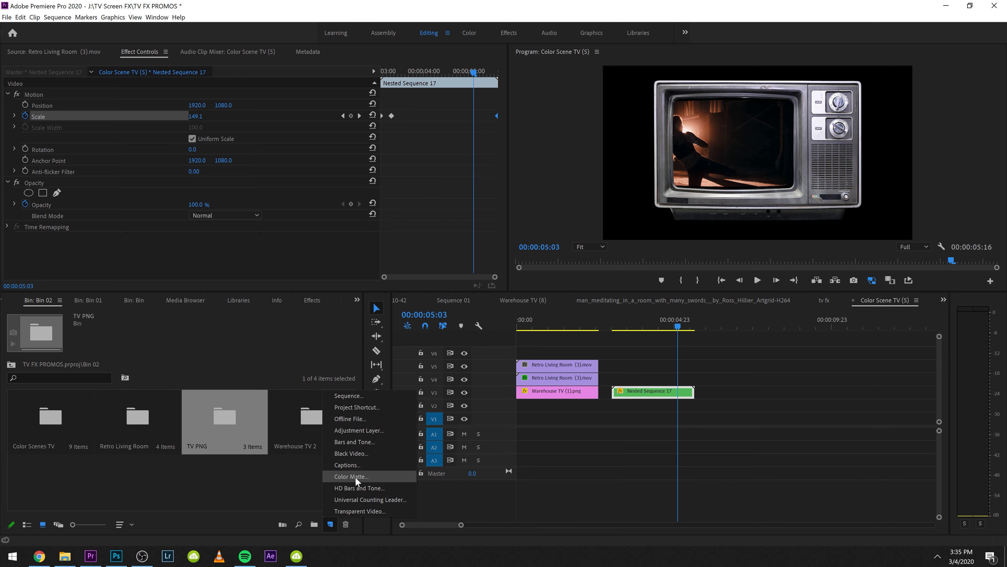
pyautogui.click(371, 476)
pyautogui.click(521, 315)
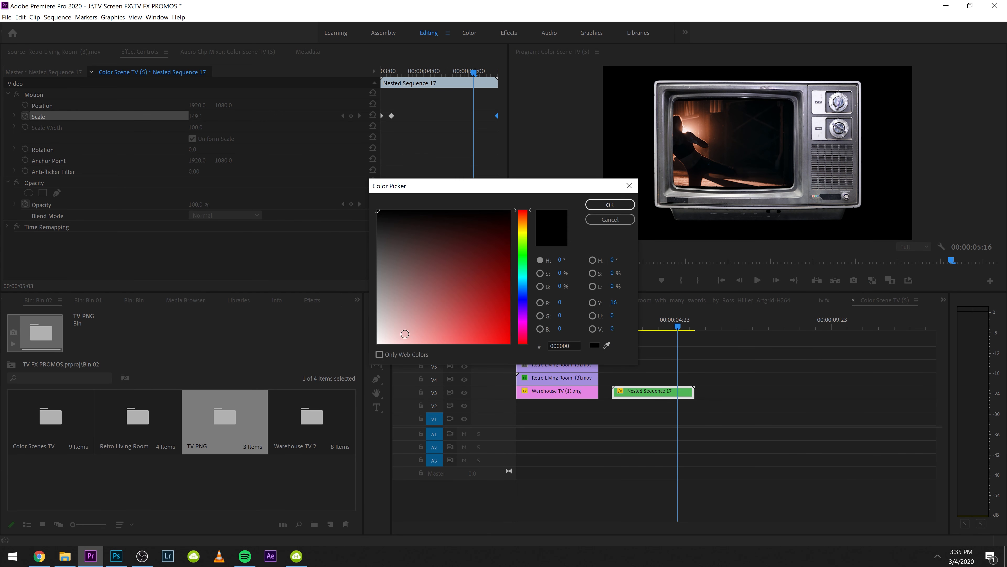
pyautogui.click(524, 230)
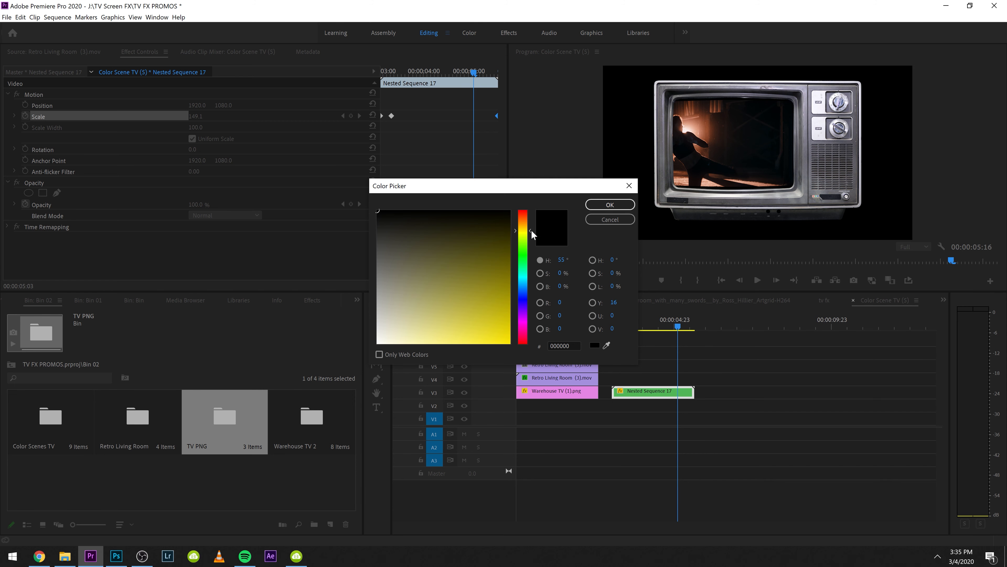
pyautogui.click(500, 319)
pyautogui.click(610, 204)
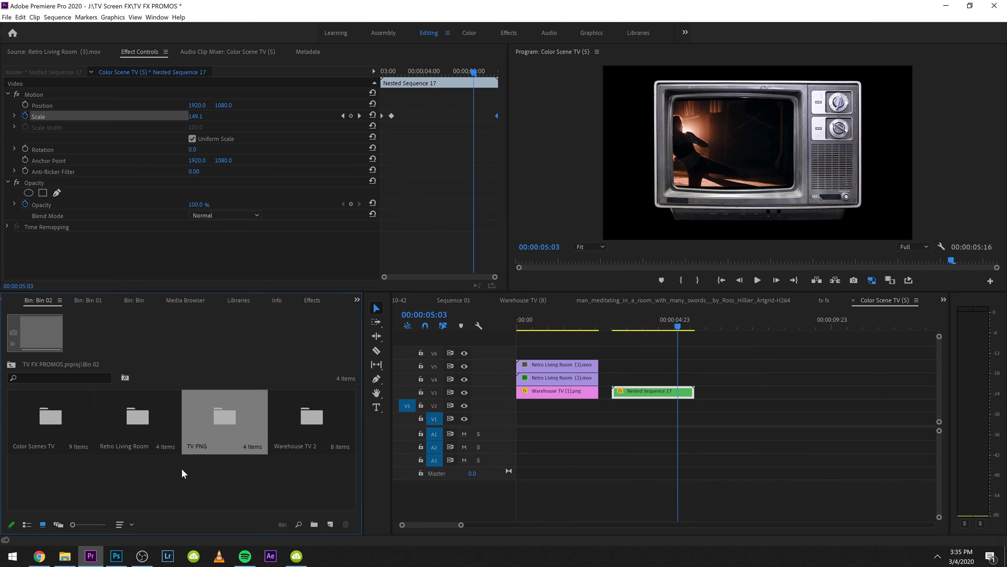
# Step: Place the red Color Matte from the project's root on V2 beneath the nested clip, matching its length, and play the result
pyautogui.click(11, 368)
pyautogui.click(8, 365)
pyautogui.moveTo(732, 430); pyautogui.dragTo(700, 403)
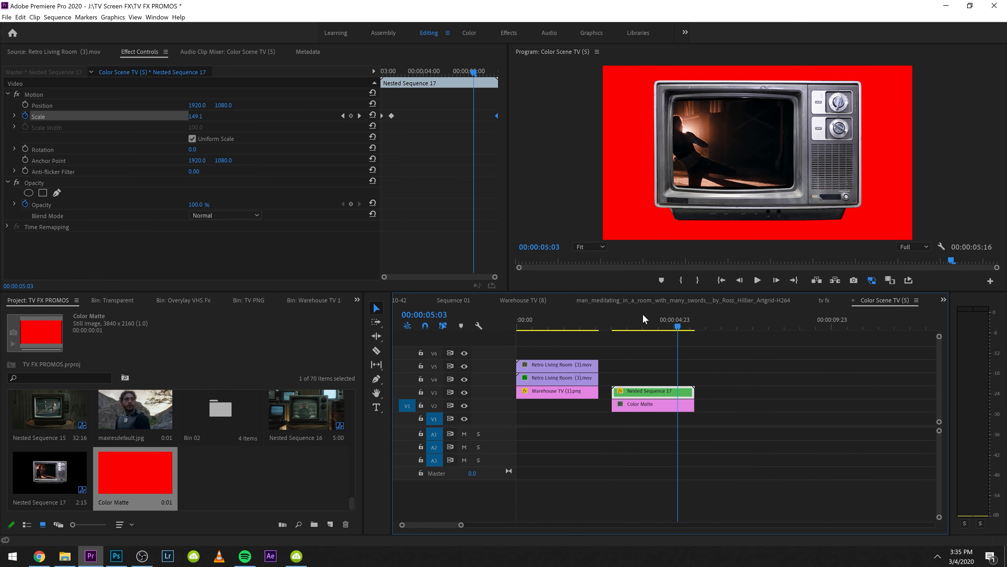
pyautogui.click(628, 322)
pyautogui.press('space')
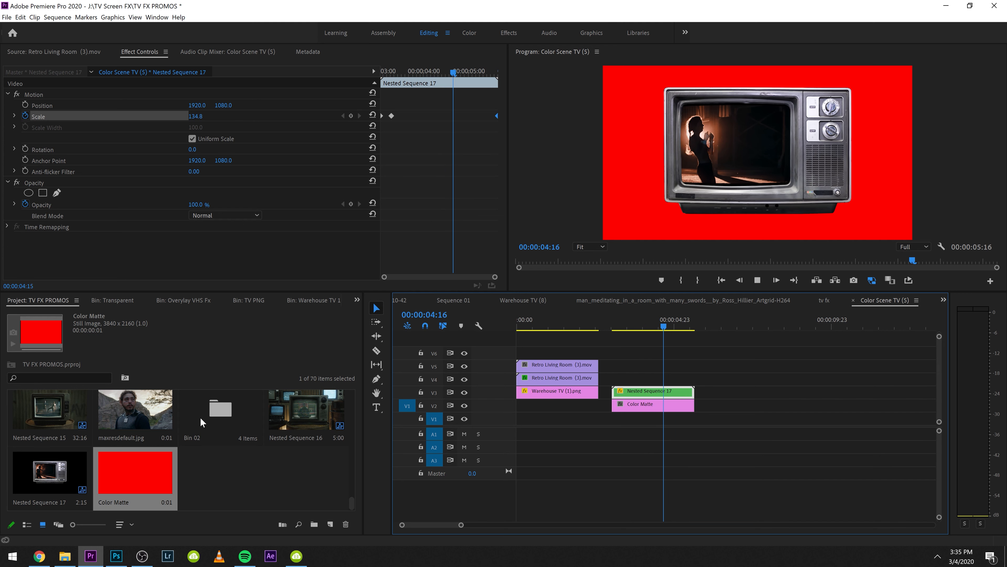
pyautogui.click(618, 323)
# Step: Open the nested sequence and place Warehouse TV (7).png from the Warehouse TV 2 bin on V4 between TV 05.png and the training clip
pyautogui.doubleClick(220, 414)
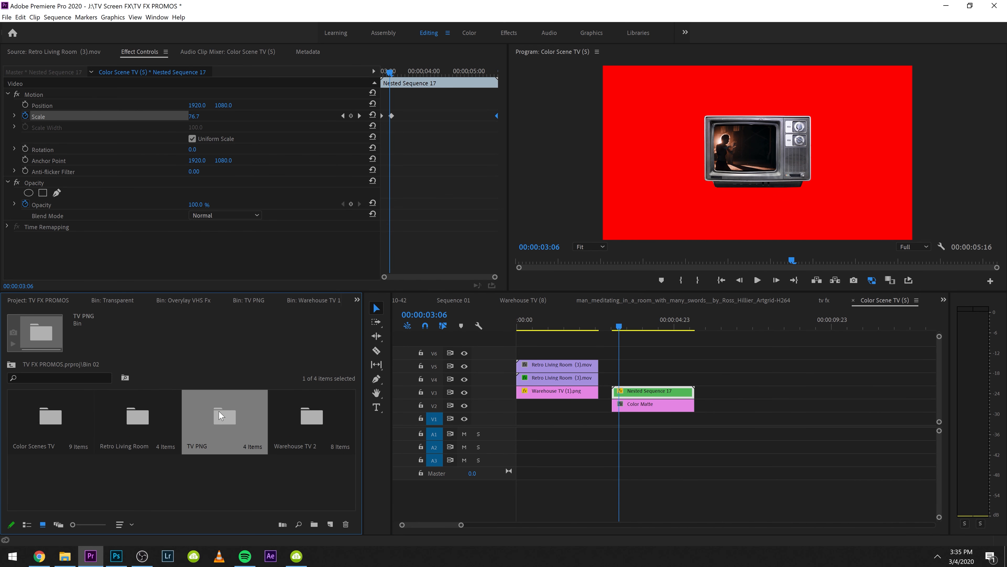
pyautogui.doubleClick(646, 391)
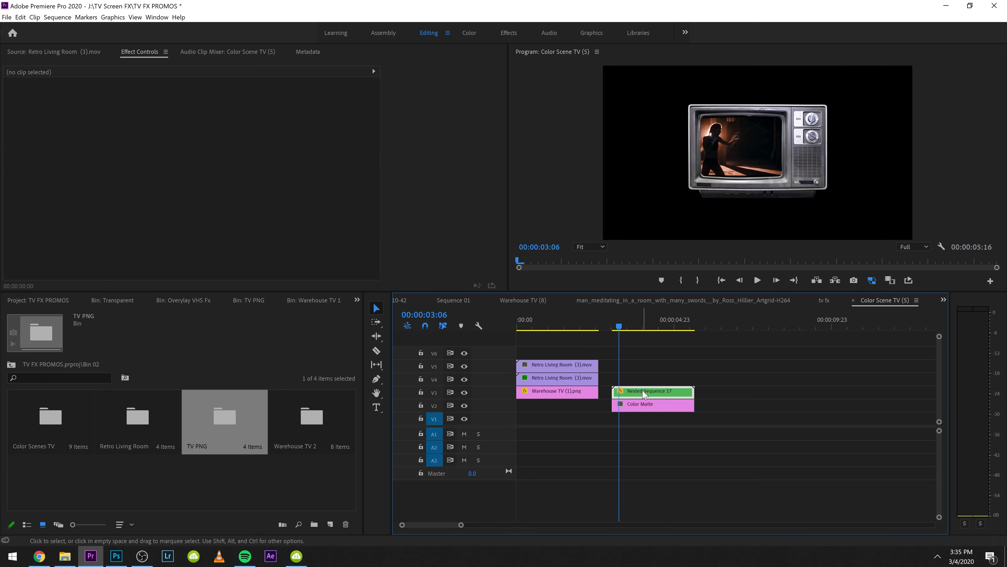
pyautogui.doubleClick(312, 416)
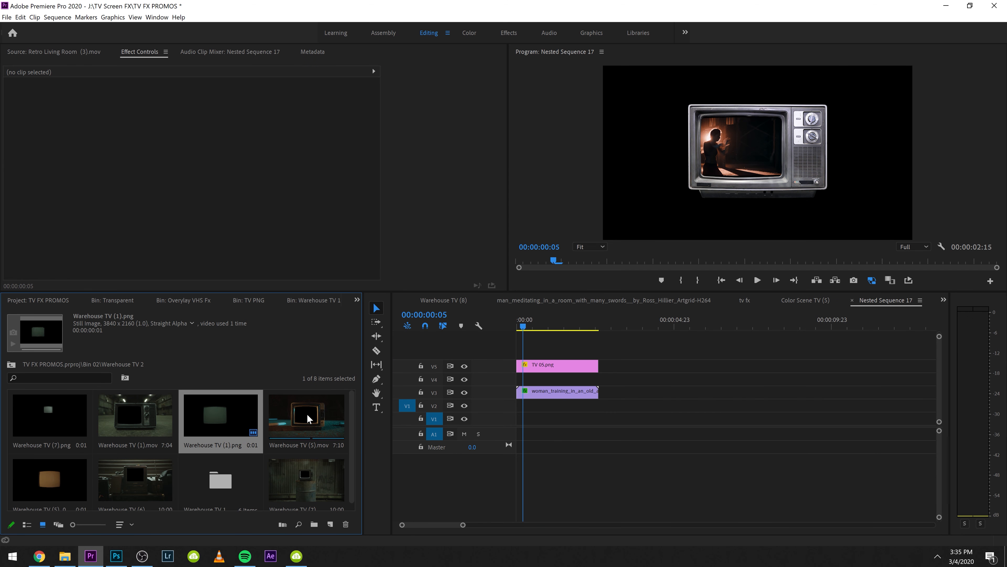
pyautogui.scroll(-1, 186, 446)
pyautogui.moveTo(83, 412); pyautogui.dragTo(605, 375)
# Step: Scale Warehouse TV (7).png to 260 and position it at 1965.6, 1795.7 so the glass covers the TV screen
pyautogui.moveTo(196, 116); pyautogui.dragTo(200, 117)
pyautogui.click(62, 95)
pyautogui.moveTo(742, 81); pyautogui.dragTo(749, 142)
# Step: Try the Linear Dodge (Add) and Overlay blend modes on Warehouse TV (7).png
pyautogui.click(235, 217)
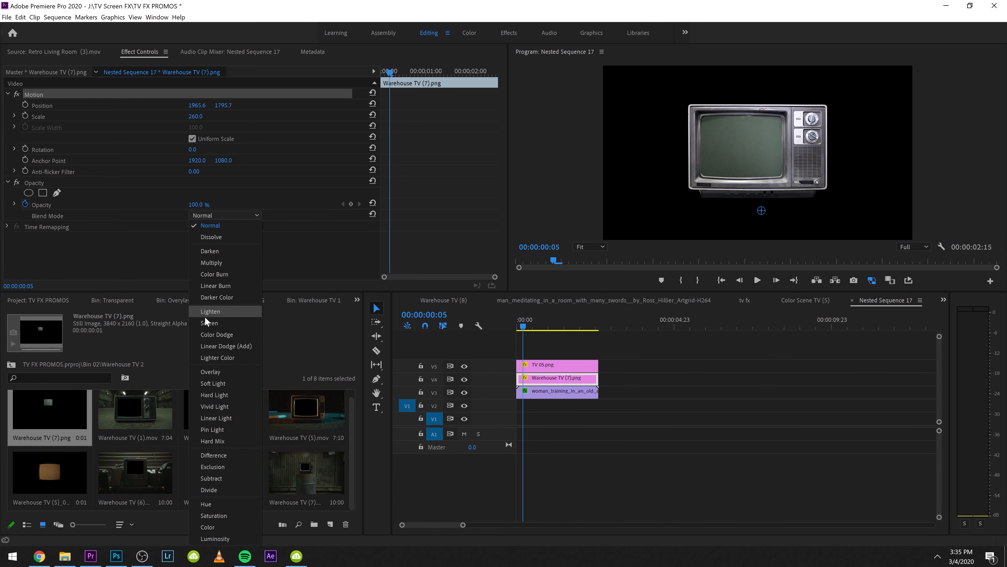
pyautogui.click(225, 346)
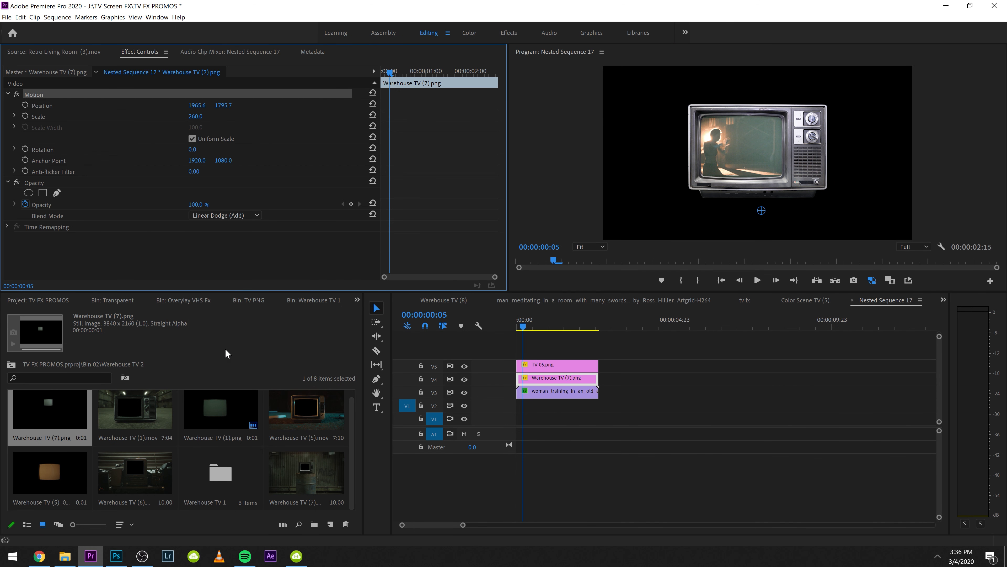
pyautogui.click(222, 215)
pyautogui.click(216, 376)
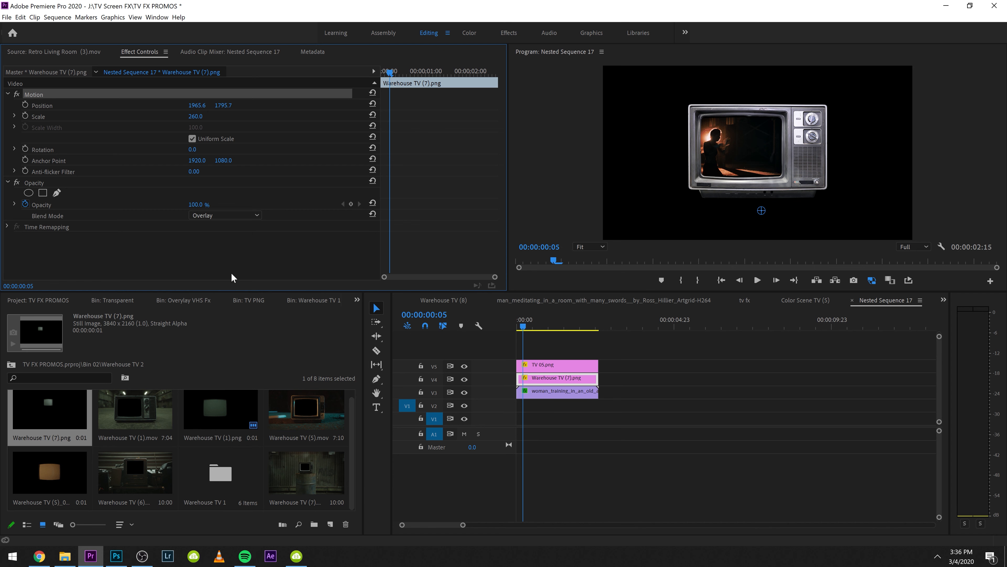
# Step: Set Warehouse TV (7).png to the Screen blend mode with a non-animated opacity of 42%
pyautogui.click(222, 216)
pyautogui.click(211, 322)
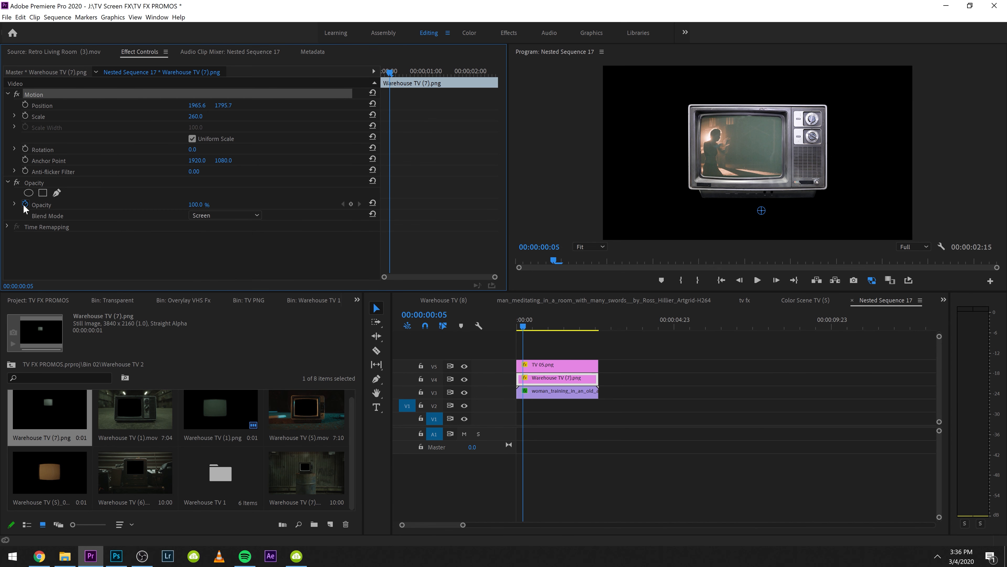
pyautogui.click(195, 204)
pyautogui.write('45')
pyautogui.press('Return')
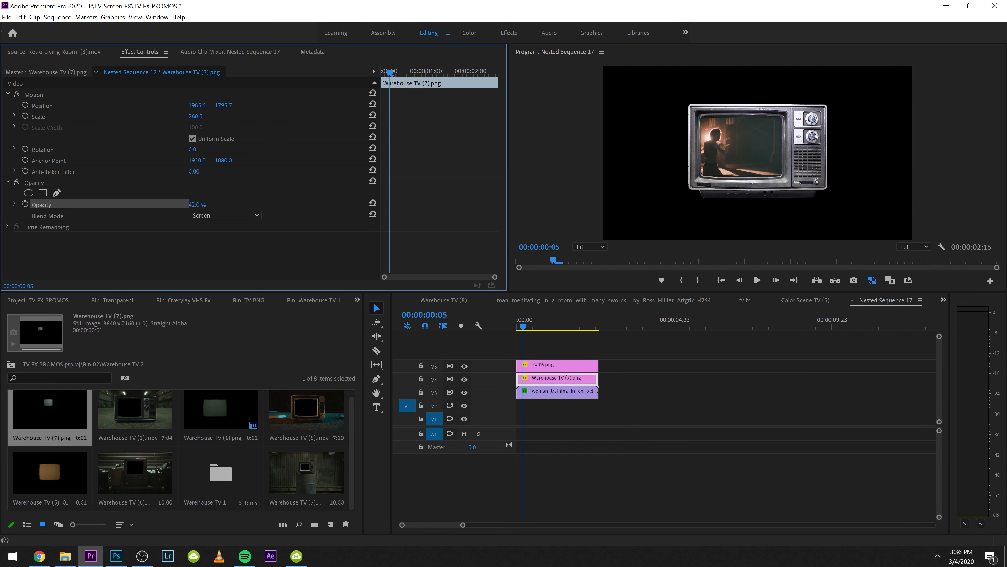
# Step: Play the nested TV composite with its glass overlay in full screen, and return to the editing workspace
pyautogui.hotkey('ctrl', '`')
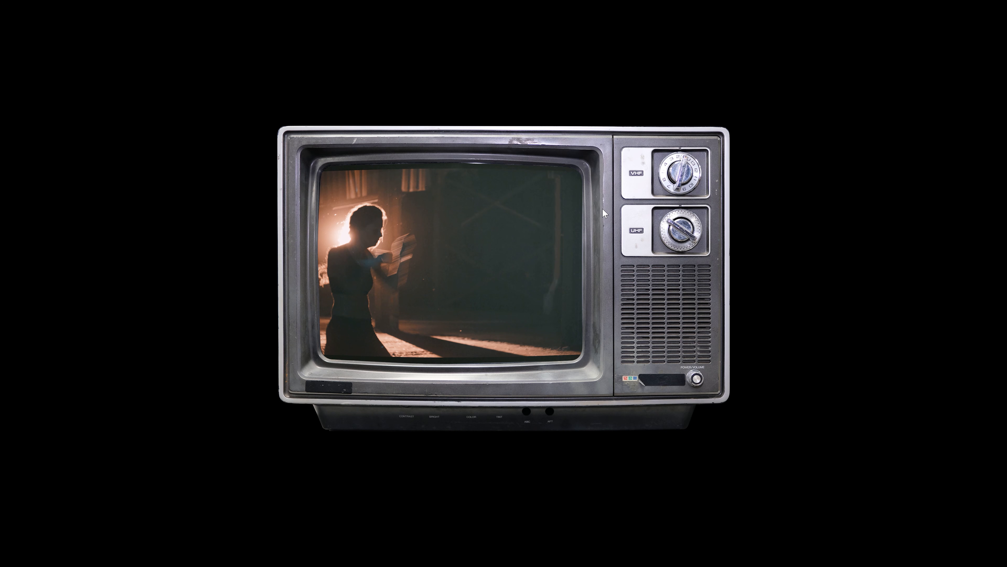
pyautogui.press('space')
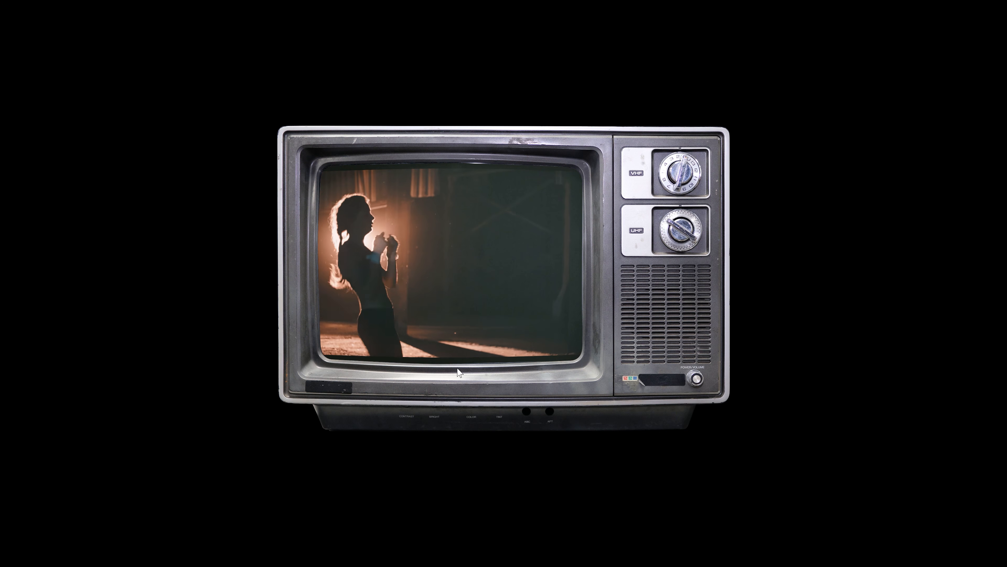
pyautogui.hotkey('ctrl', '`')
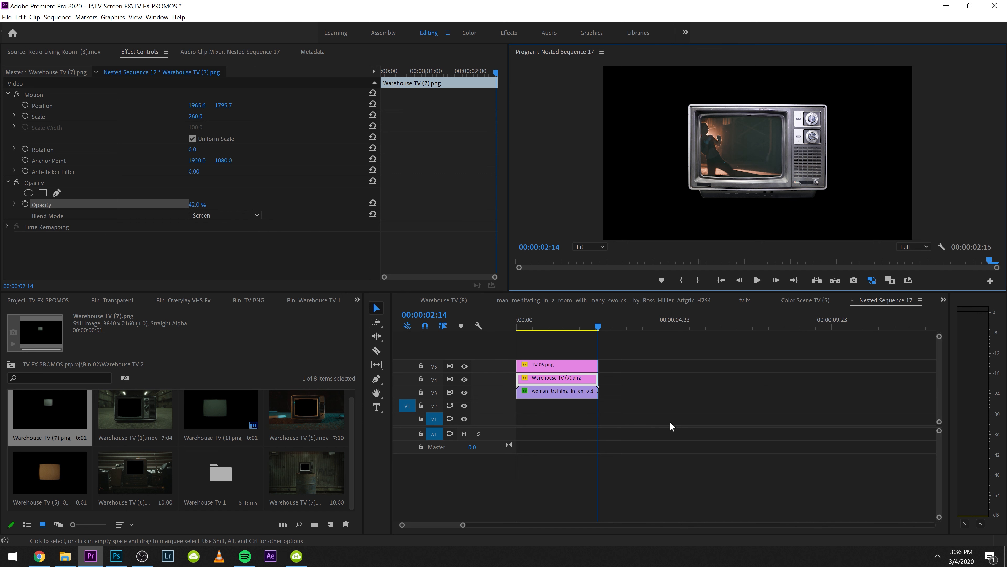